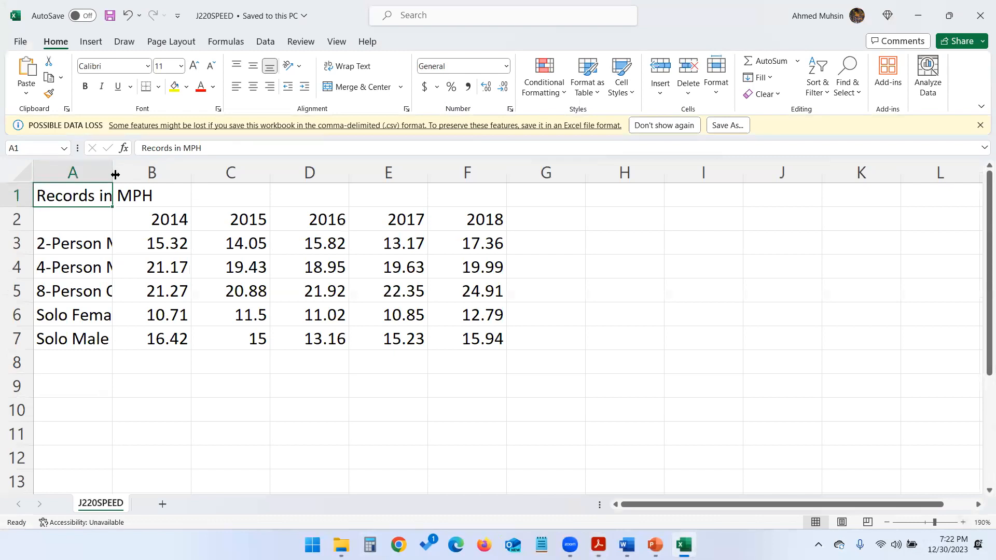
- Widen column A to fit the row labels and check question 33 in the exam paper PDF before returning to the J220SPEED sheet
drag(113, 173, 214, 192)
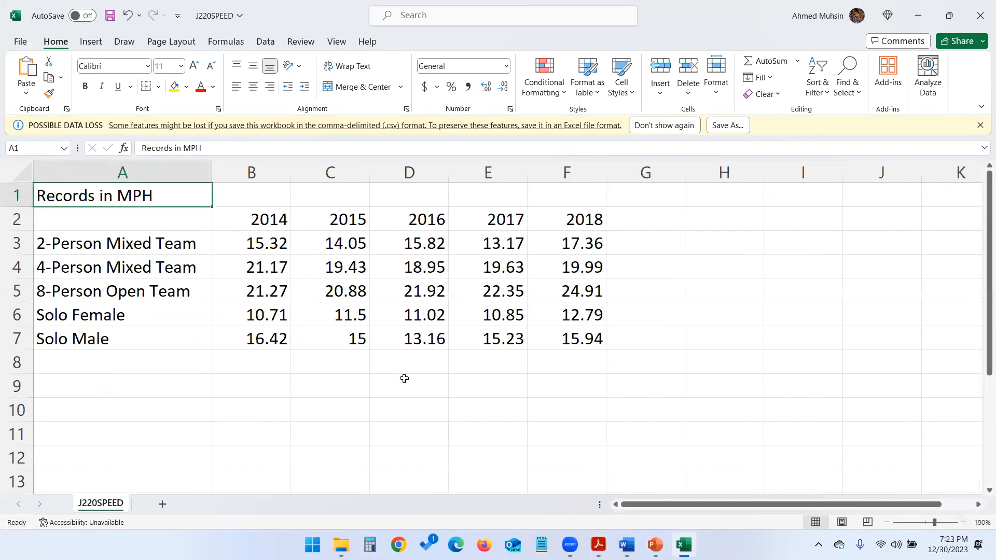
click(655, 545)
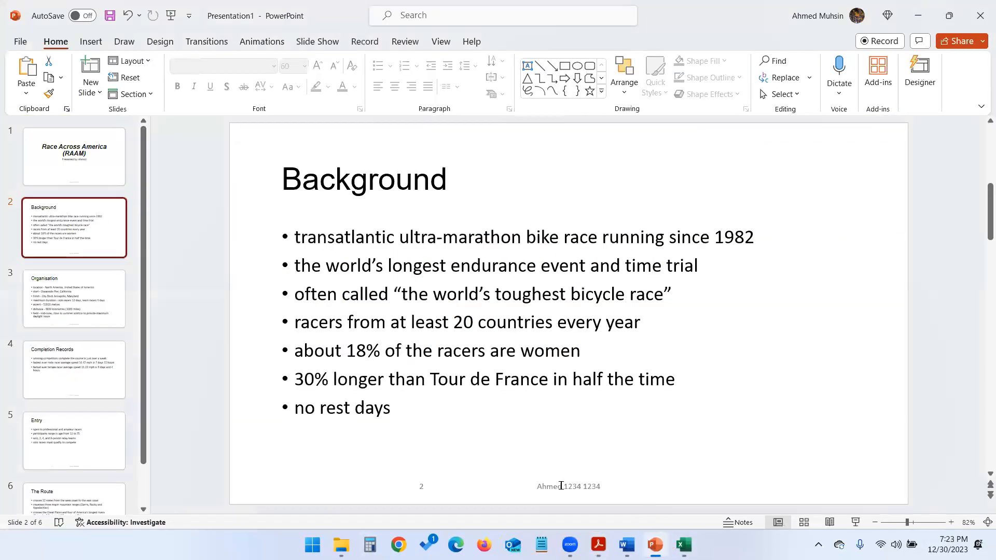
click(598, 545)
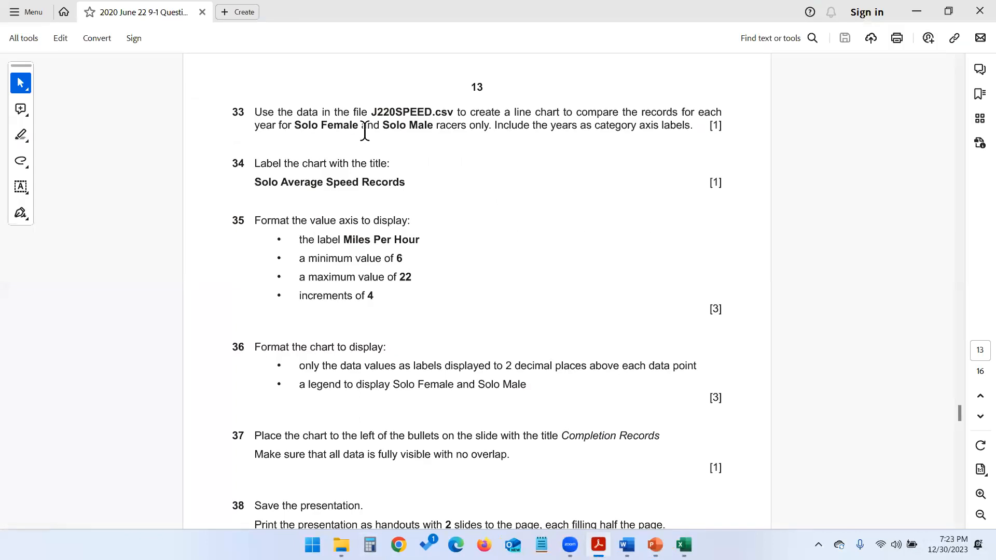
click(910, 23)
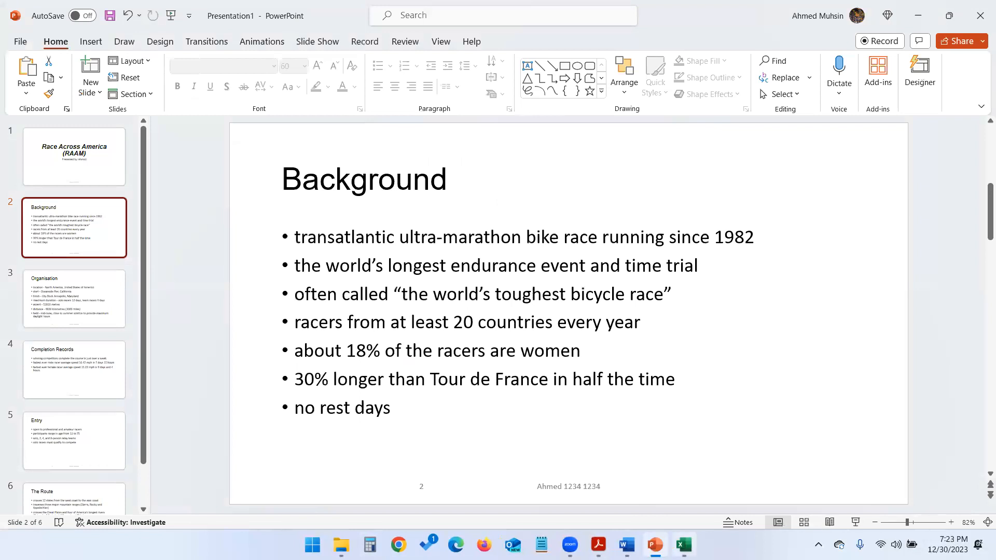
click(683, 544)
- Examine the Solo Female and Solo Male records and the year headings that the line chart has to compare
drag(246, 316, 600, 318)
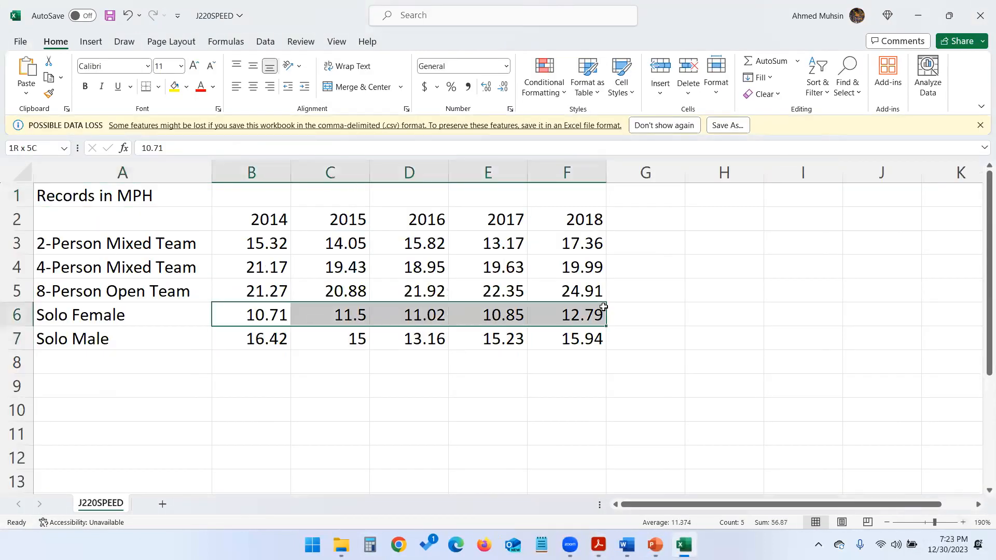
drag(255, 342, 556, 340)
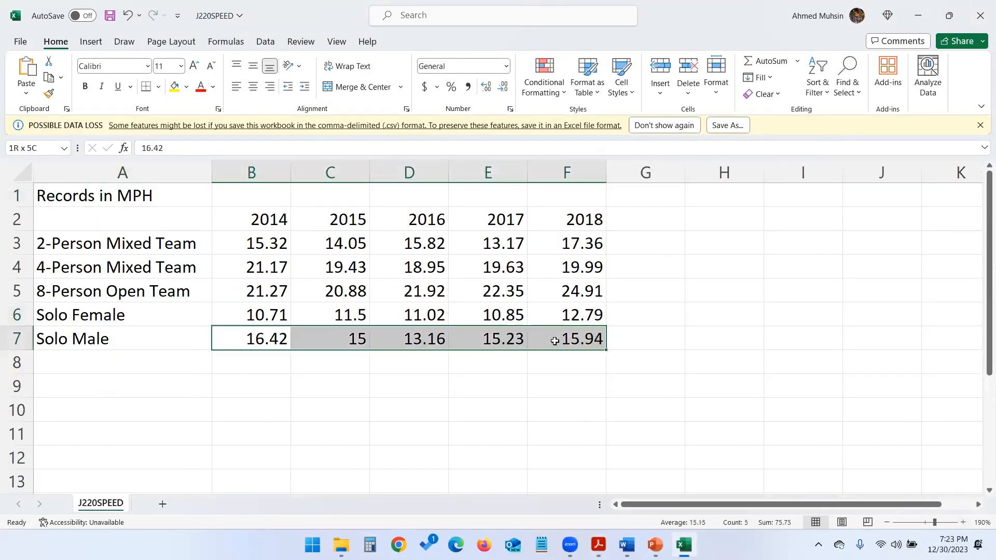
click(277, 220)
drag(287, 222, 574, 222)
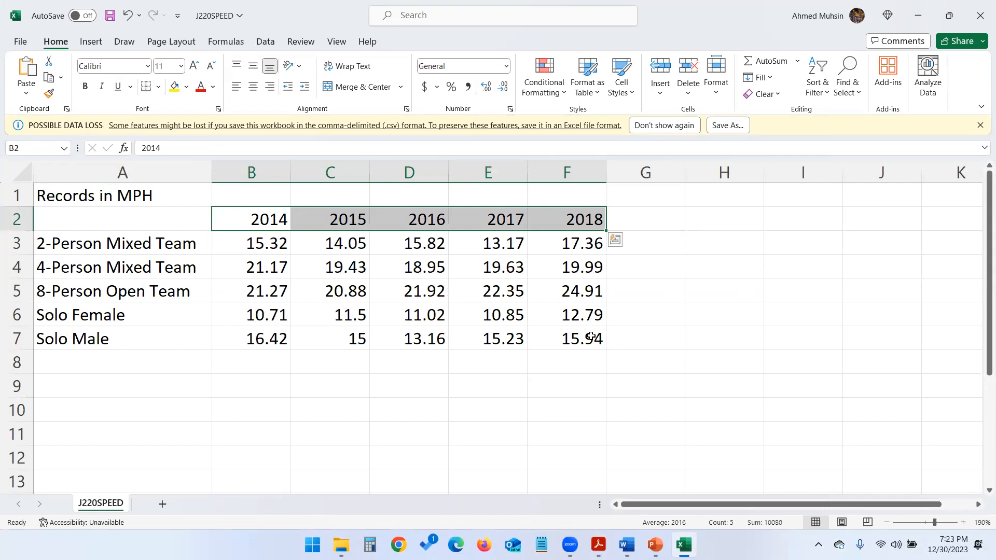
drag(18, 243, 16, 330)
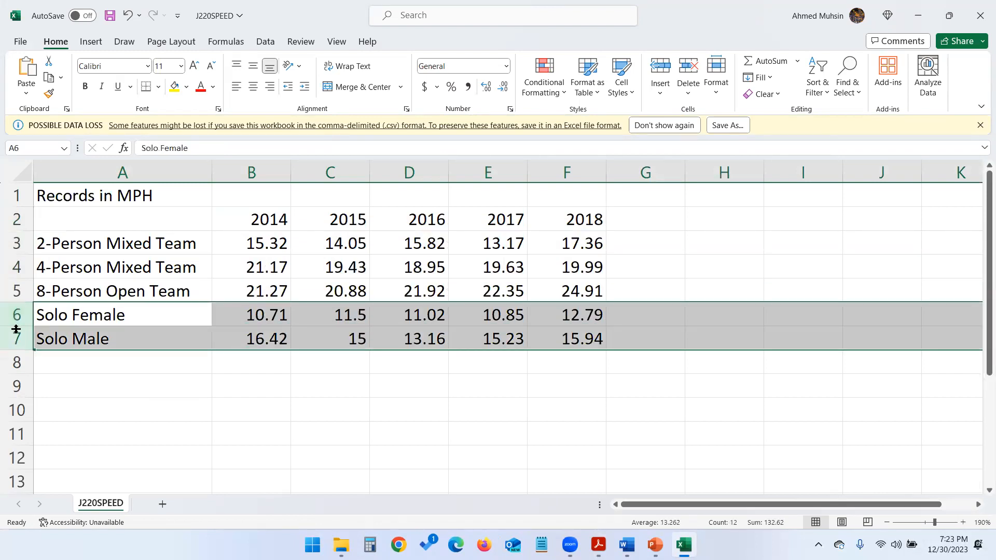
click(250, 309)
click(328, 313)
click(420, 331)
click(434, 318)
click(495, 323)
click(498, 334)
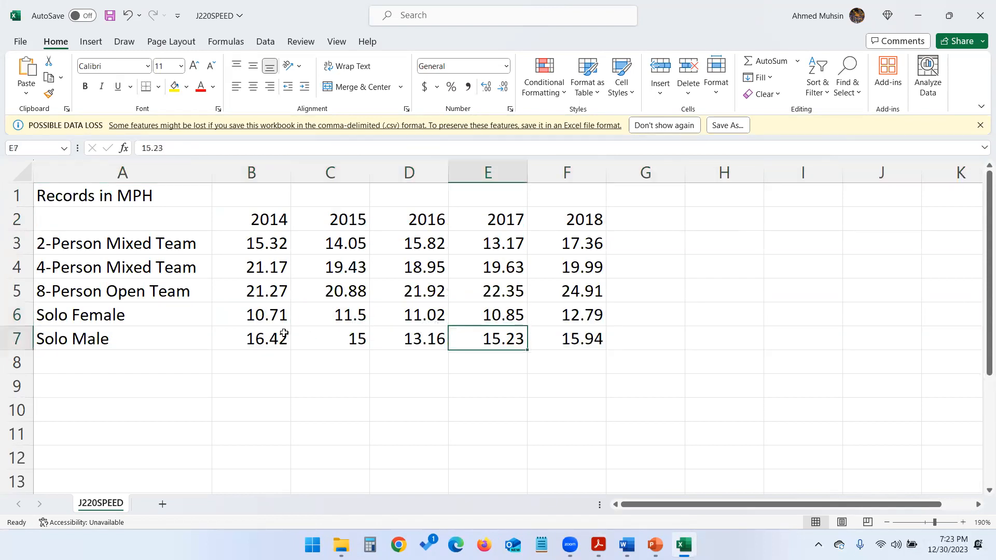
click(282, 334)
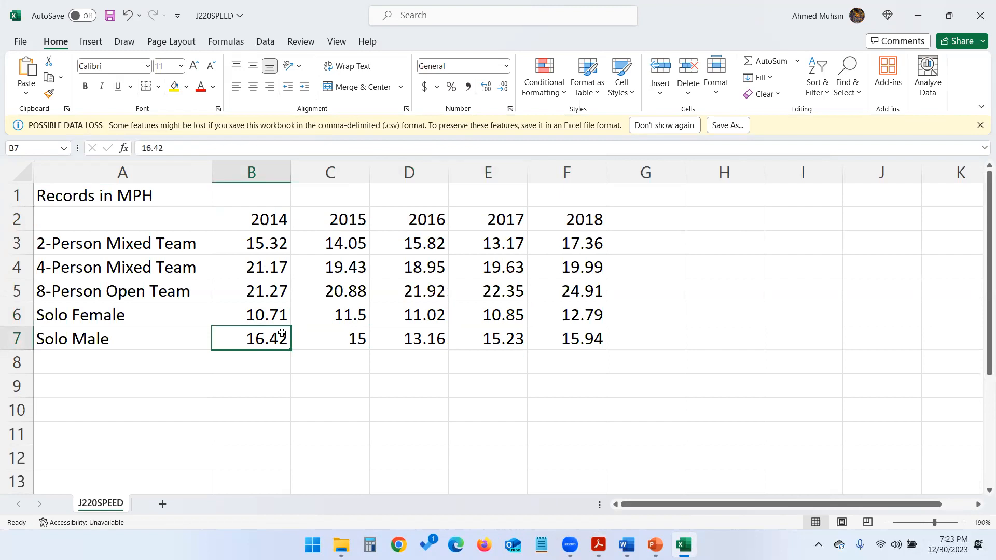
drag(171, 324, 585, 346)
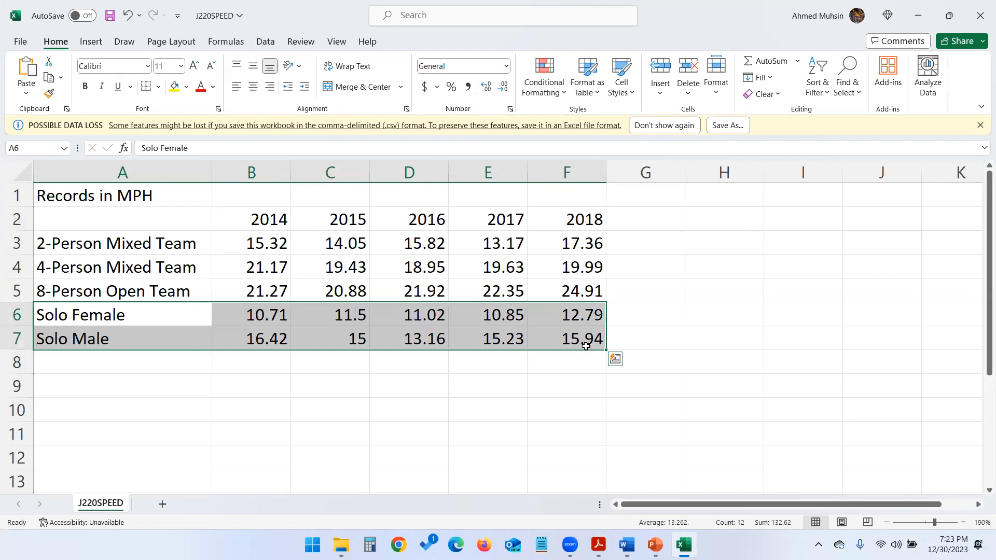
- Try to insert a 2-D line chart from the years in B2:F2 and the Solo Female and Solo Male rows
click(307, 358)
drag(249, 215, 588, 224)
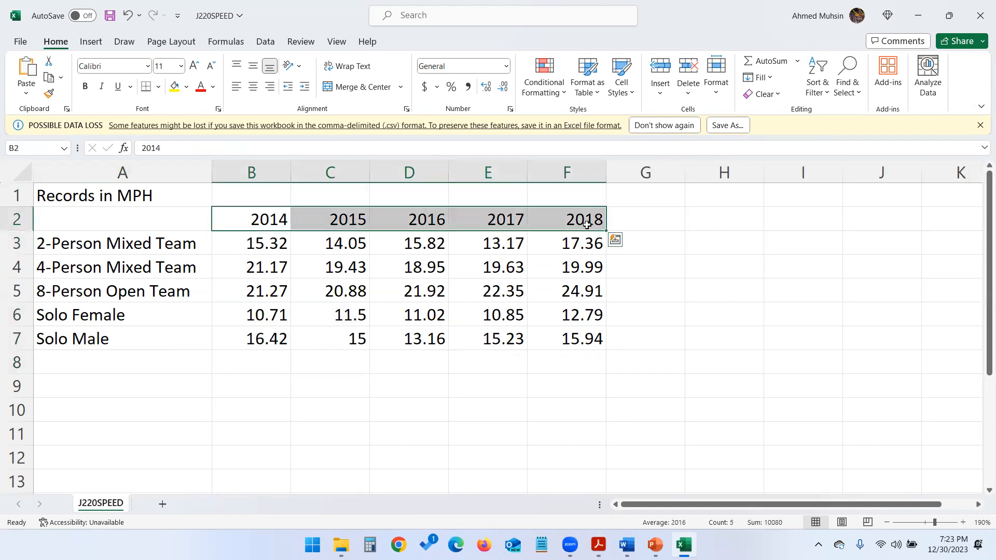
ctrl+drag(96, 325, 546, 313)
ctrl+drag(68, 343, 587, 342)
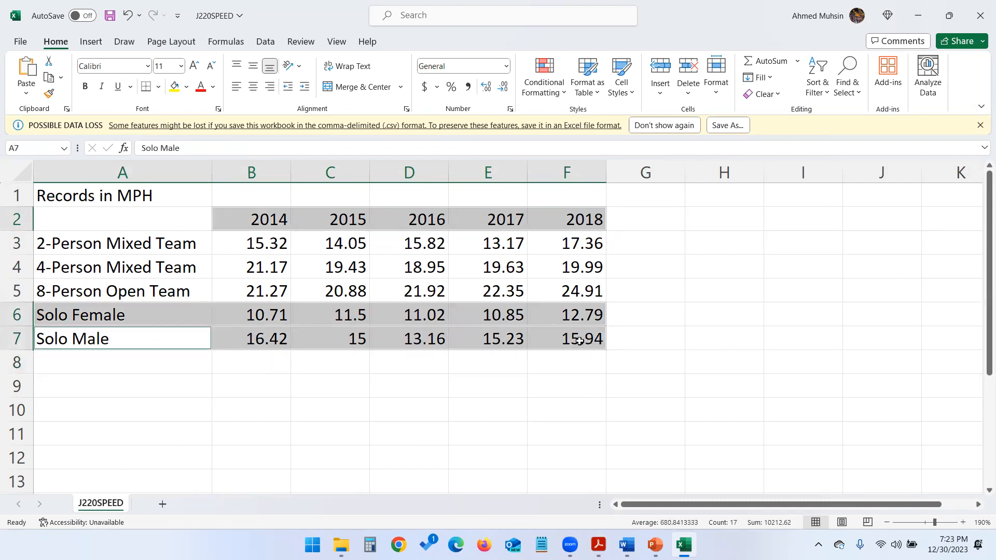
click(103, 47)
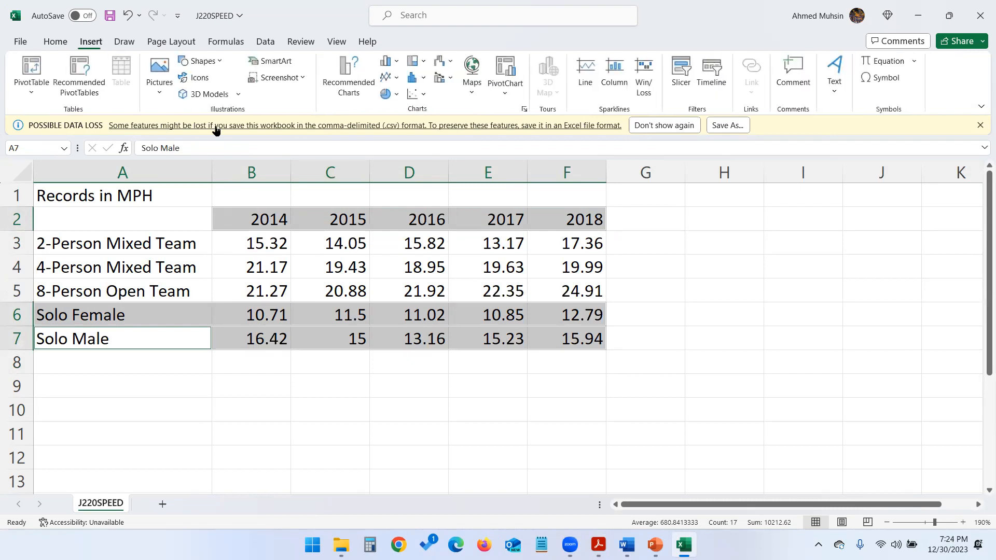
click(395, 77)
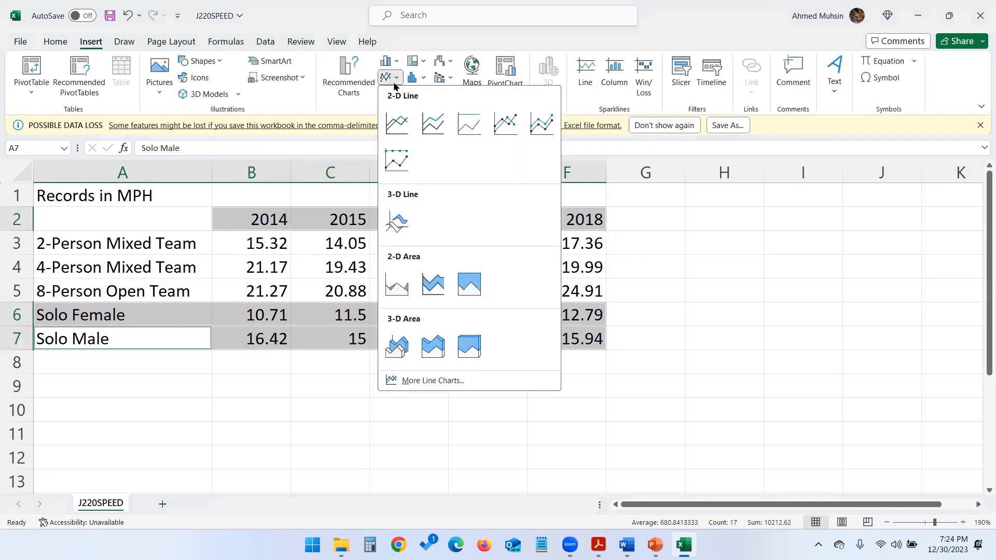
click(397, 122)
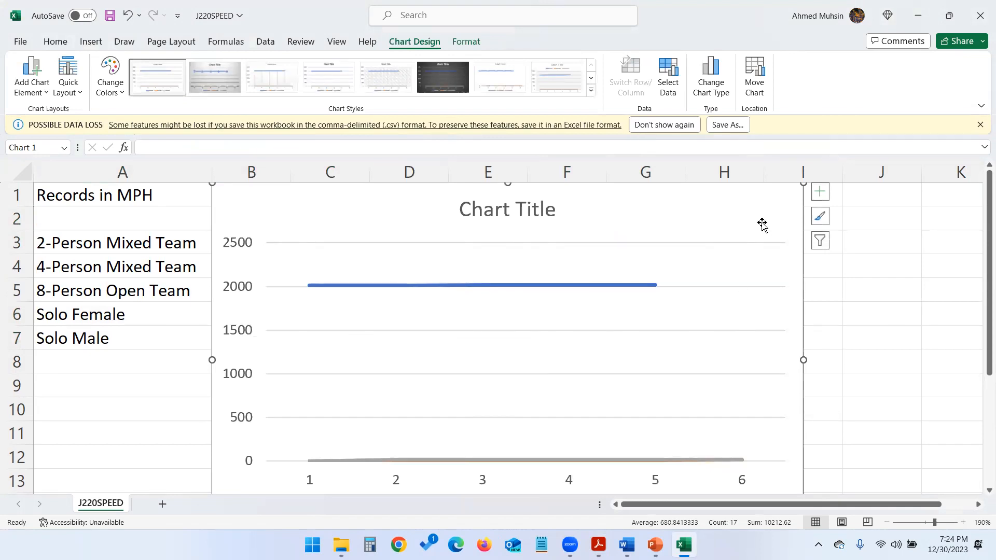
key(Delete)
click(664, 418)
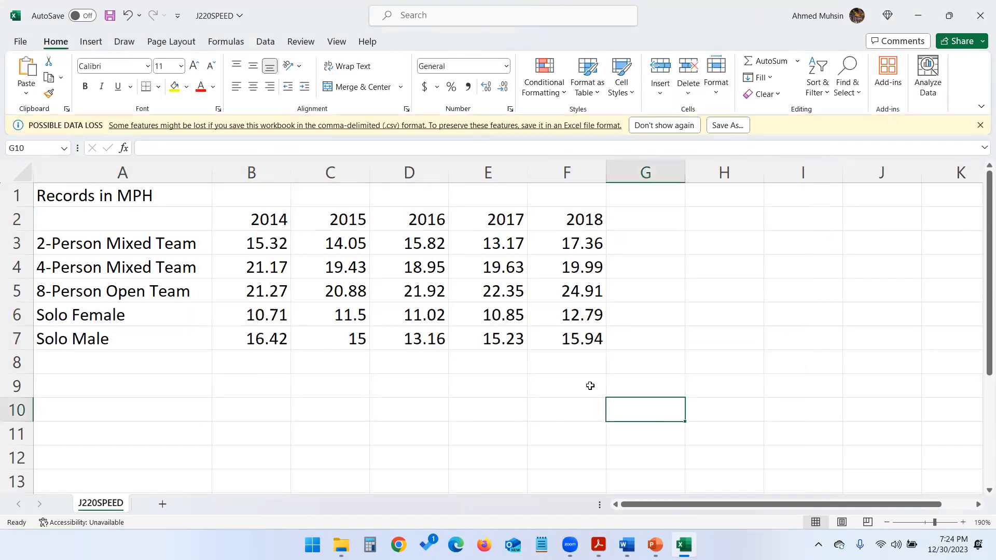
- Retry the 2-D line chart with B2:F2 and the combined block A6:F7, and undo the inserted chart
drag(235, 210, 558, 215)
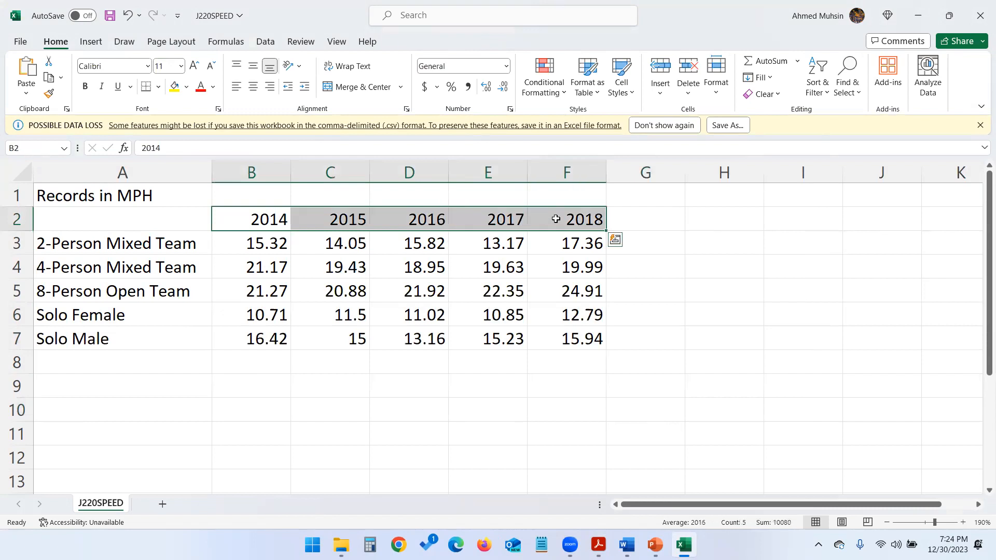
drag(114, 327, 578, 342)
click(92, 42)
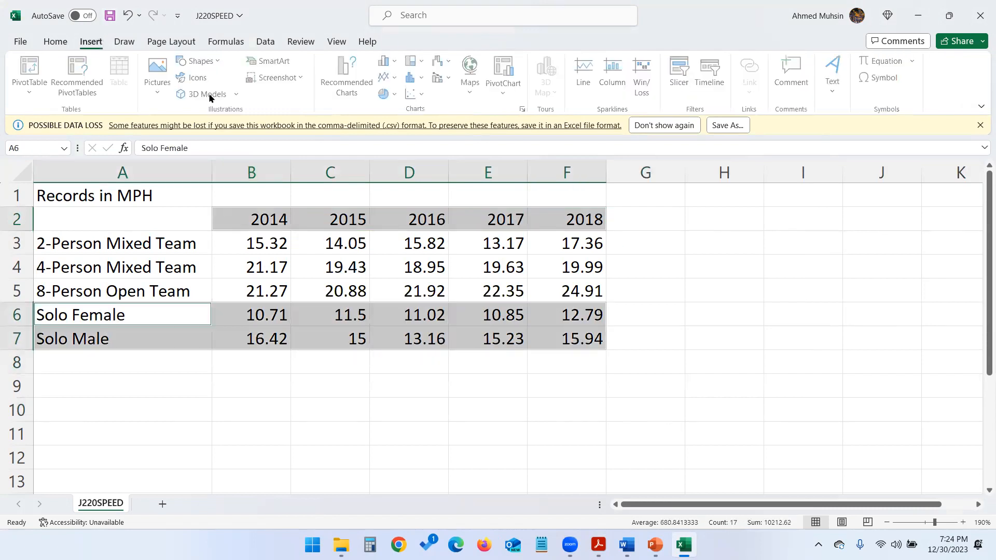
click(386, 77)
click(408, 135)
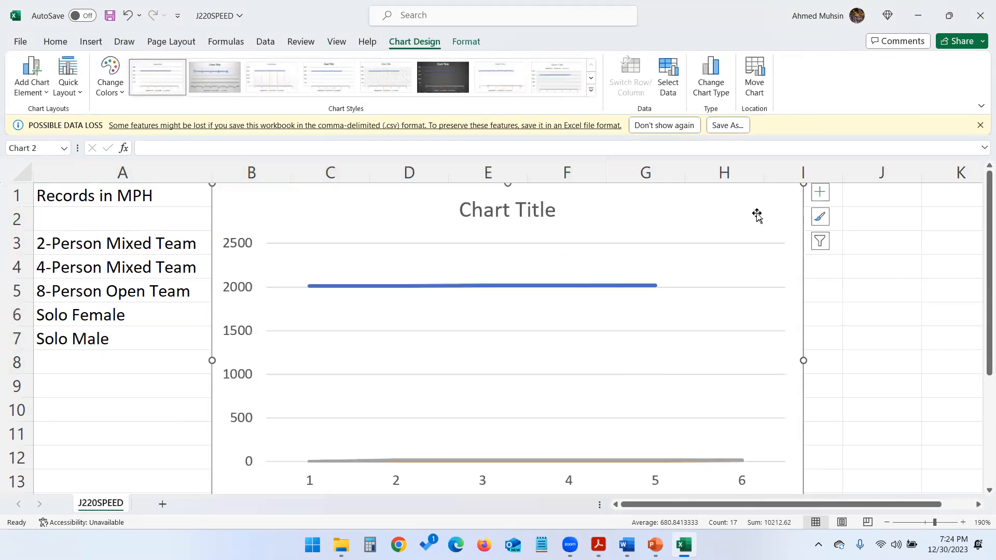
key(ctrl+z)
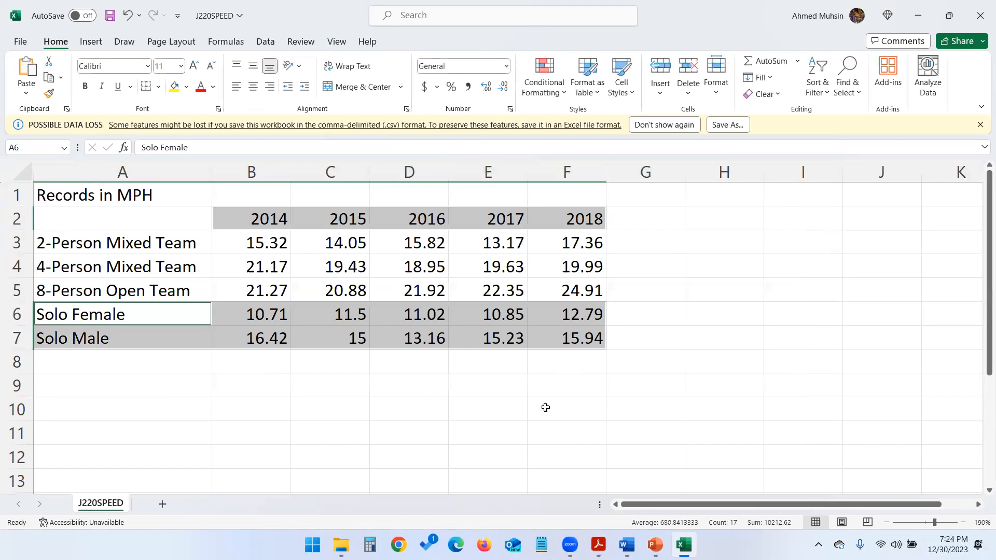
click(545, 407)
- Insert a 2-D line chart from the Solo Female and Solo Male rows only, A6:F7
drag(187, 315, 602, 345)
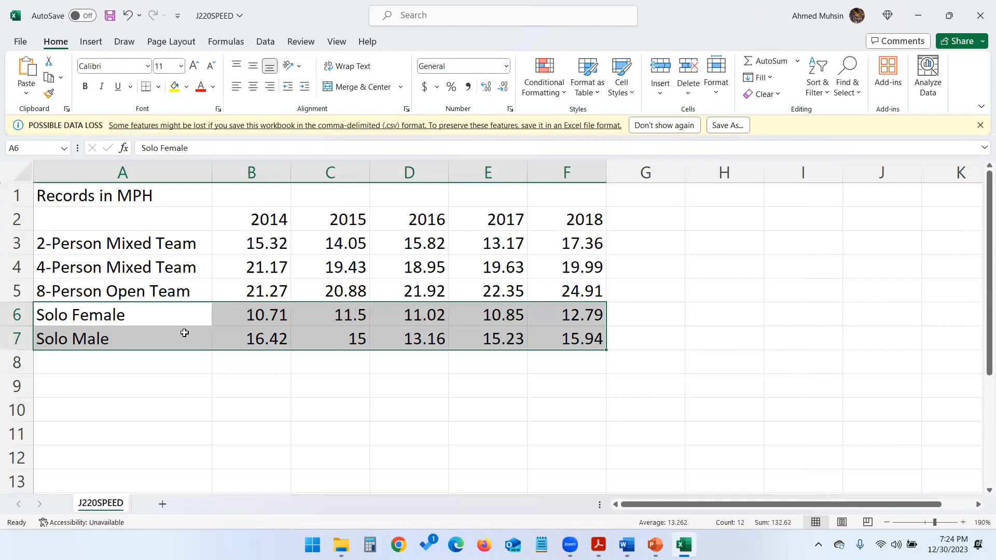
drag(140, 319, 572, 327)
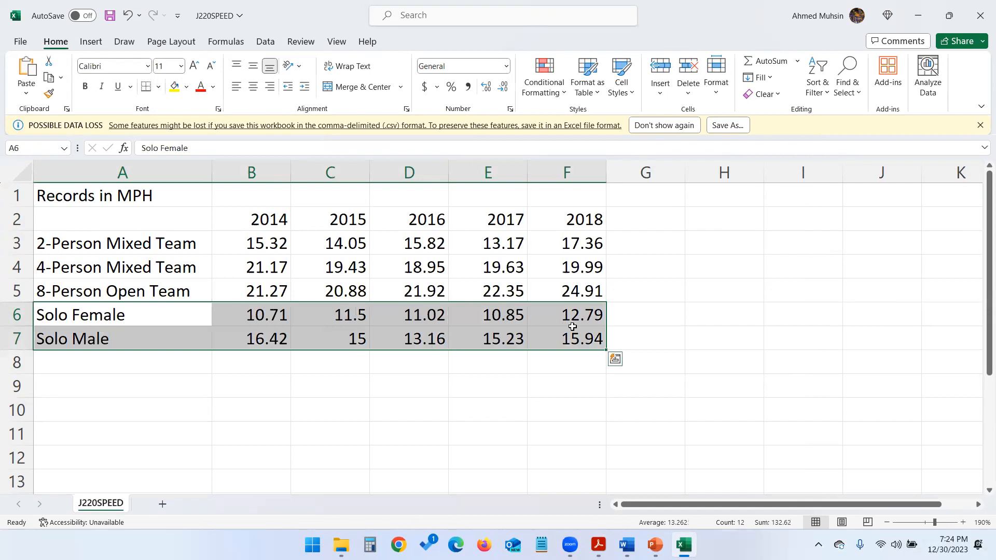
click(89, 42)
click(385, 78)
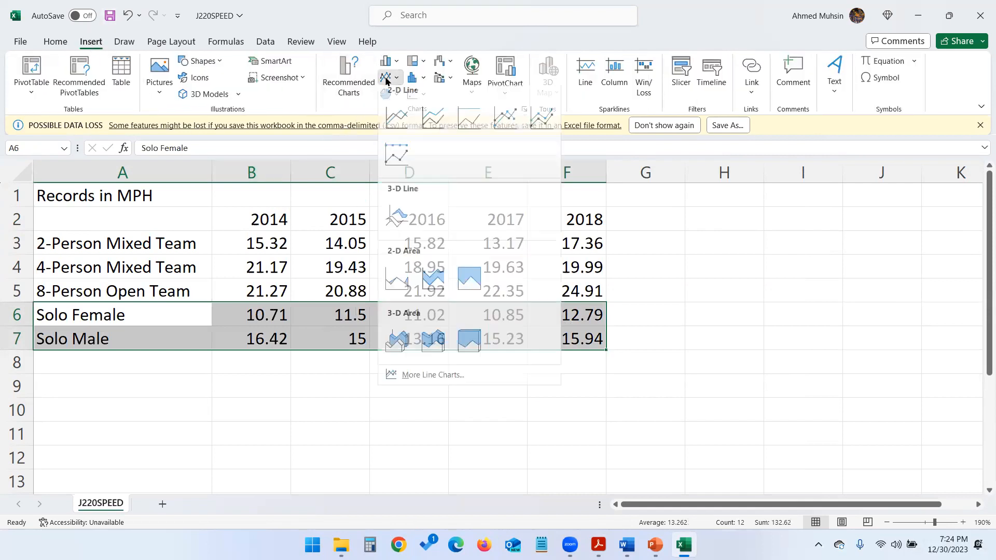
click(397, 116)
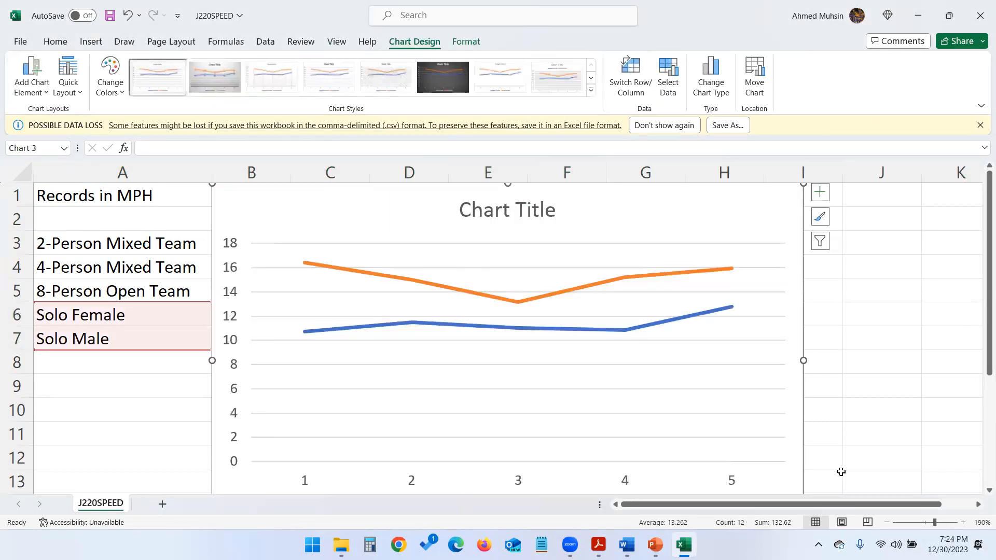
- Move the line chart off the data table into the empty cells to the right of it
click(887, 523)
click(887, 522)
click(887, 522)
click(887, 522)
click(887, 523)
click(887, 522)
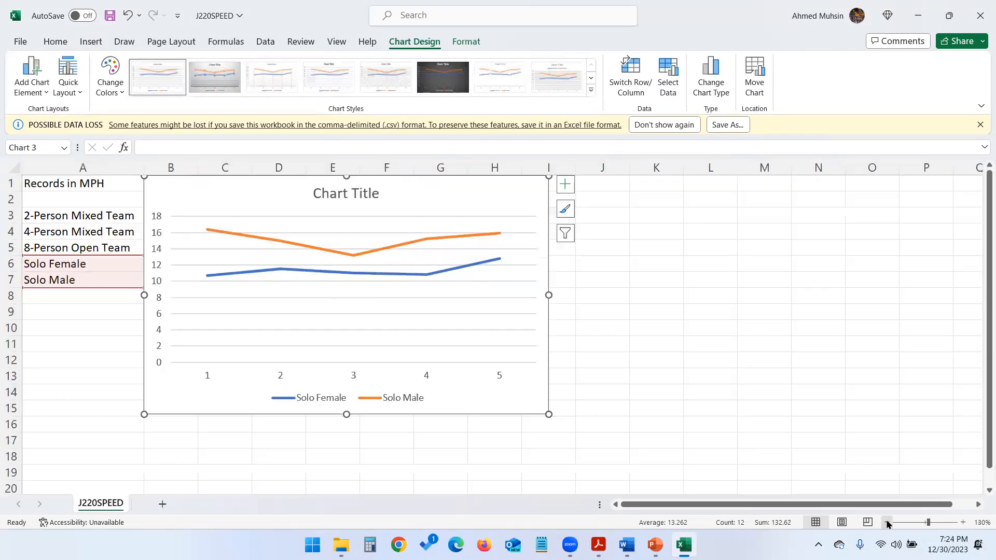
drag(458, 199, 788, 223)
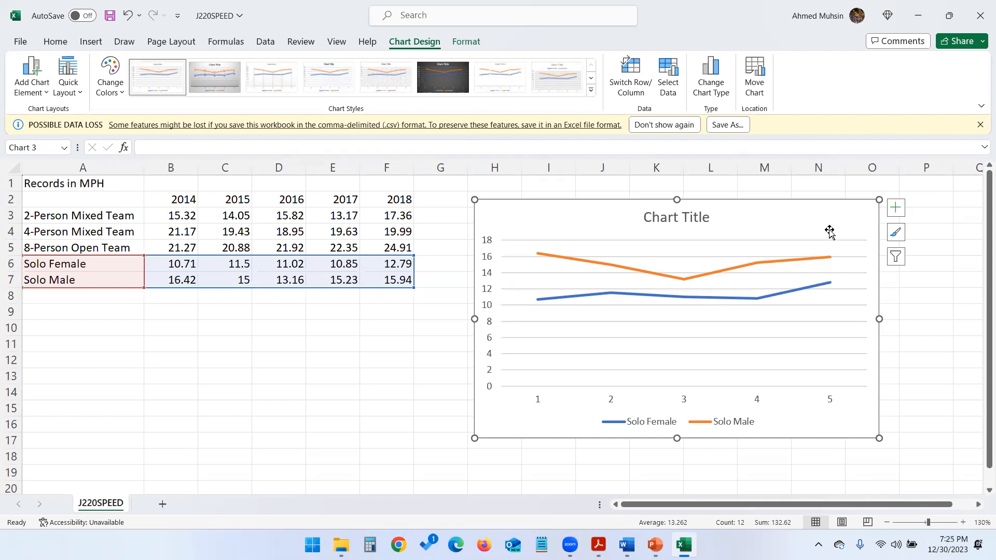
- Switch to the exam paper PDF and read what question 33 requires for the category axis labels
click(598, 545)
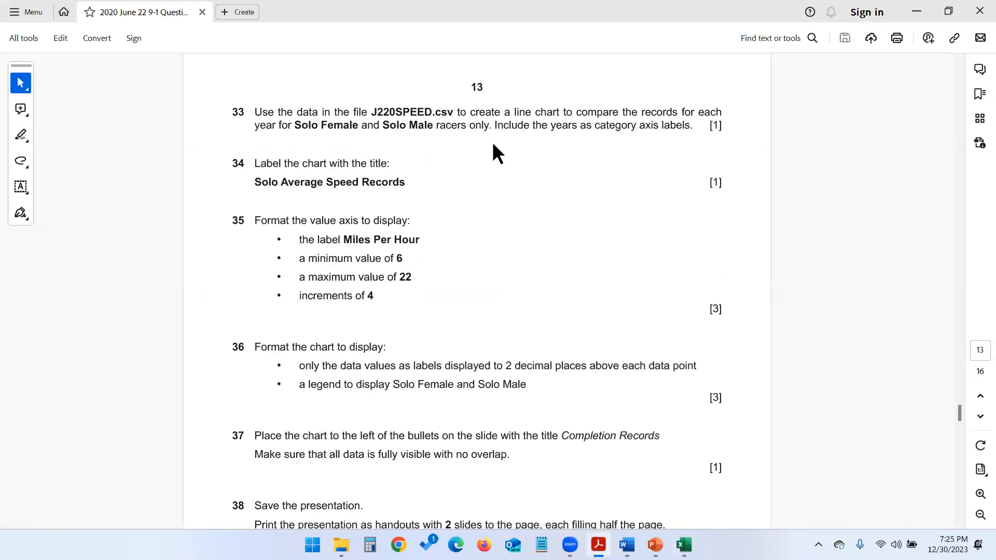
drag(495, 125, 677, 139)
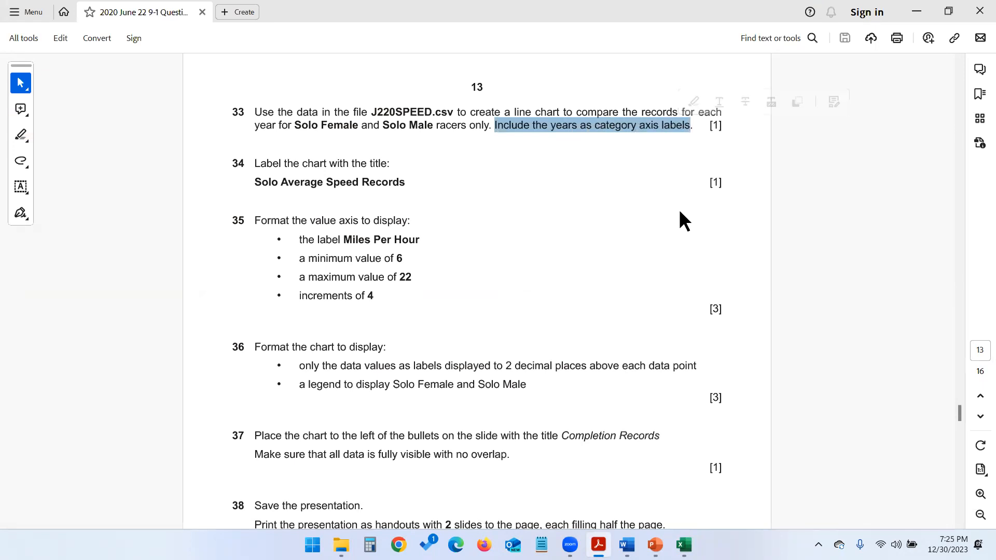
key(alt+Tab)
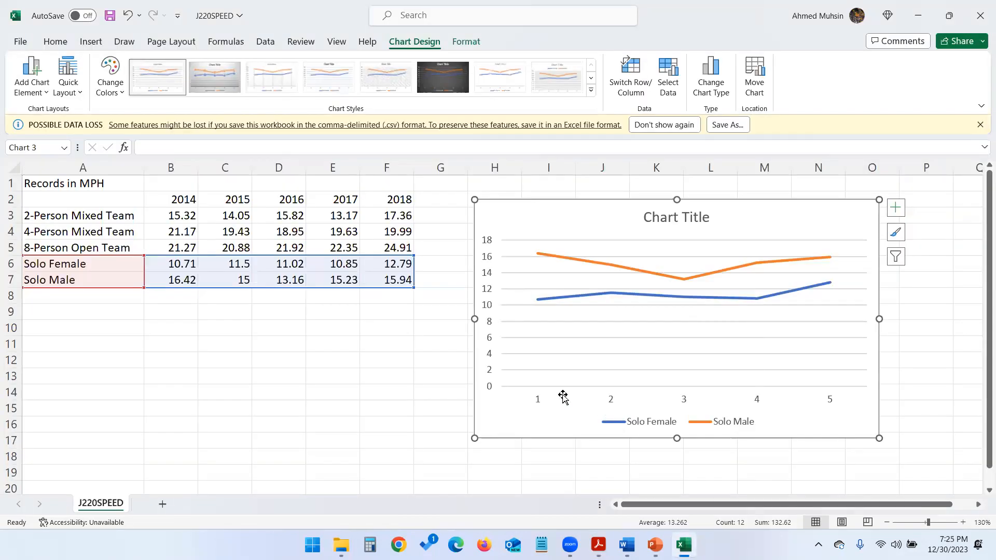
- Shift the line chart slightly towards the data and set its category axis labels to the years in B2:F2
drag(720, 395, 690, 405)
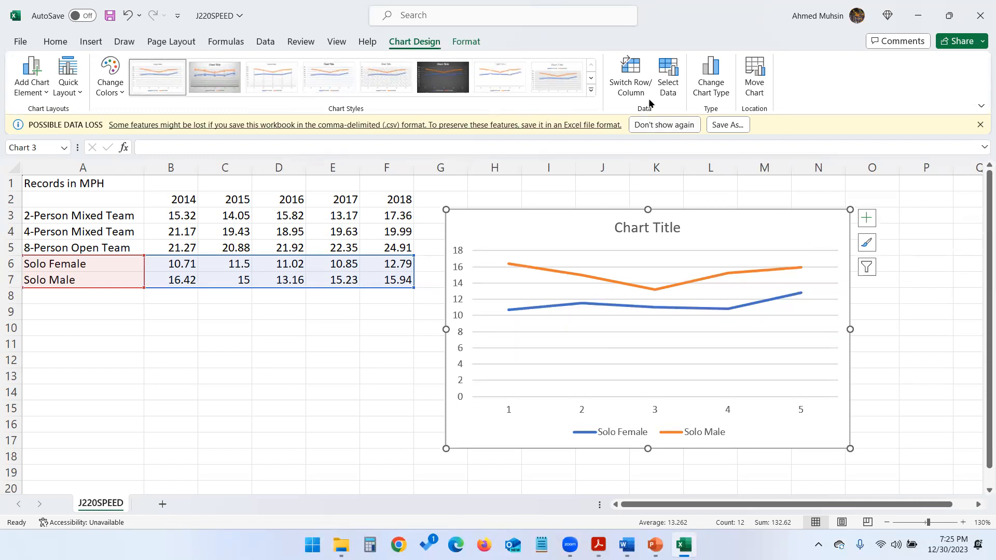
click(667, 85)
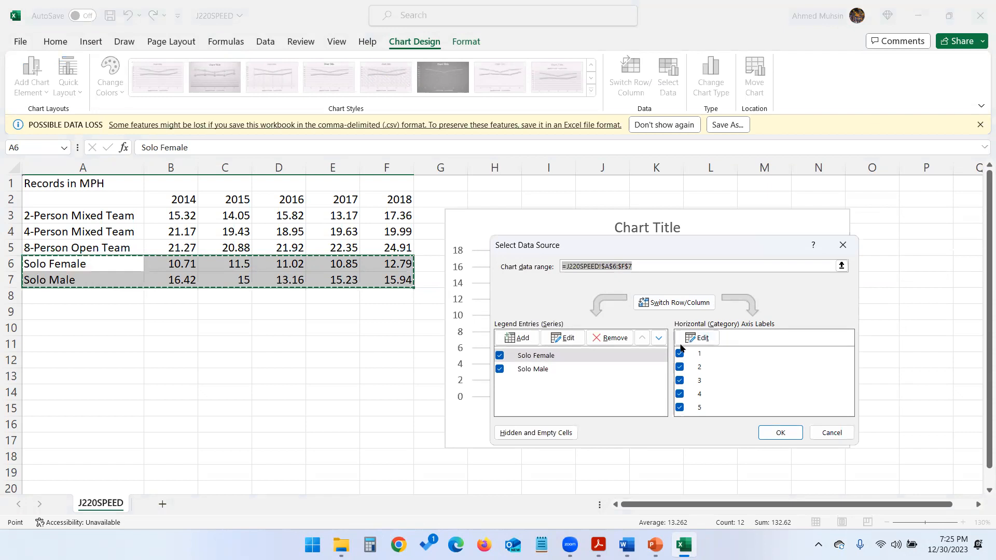
click(701, 338)
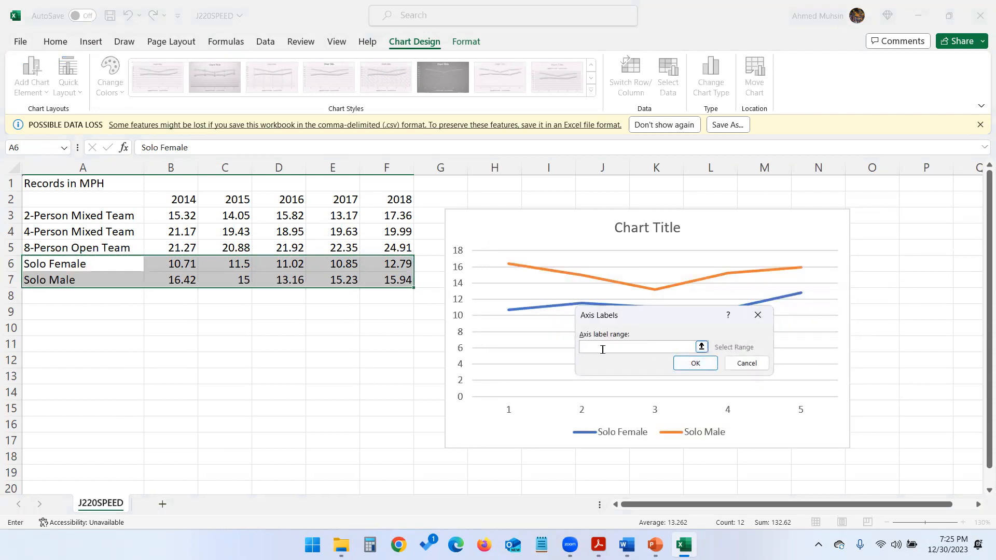
drag(173, 200, 390, 199)
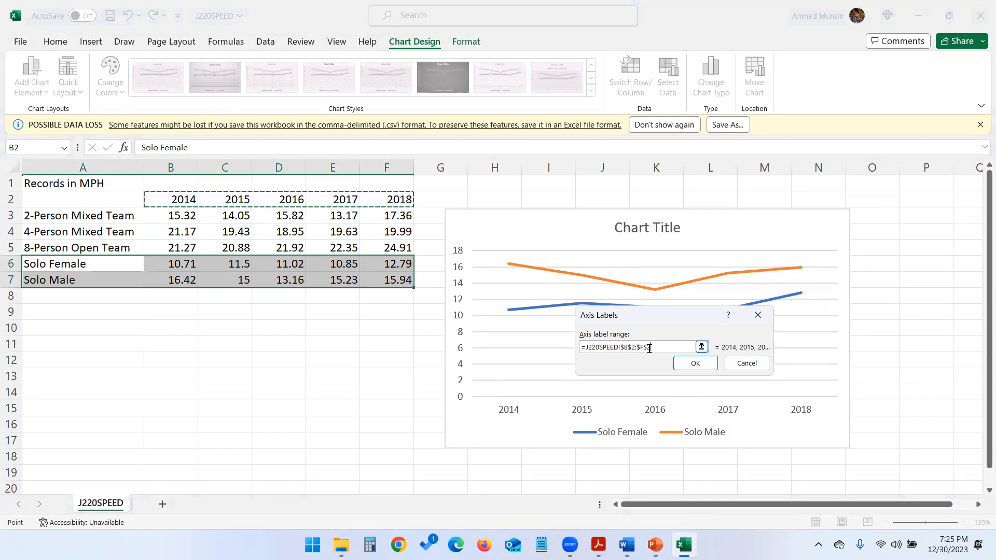
click(695, 363)
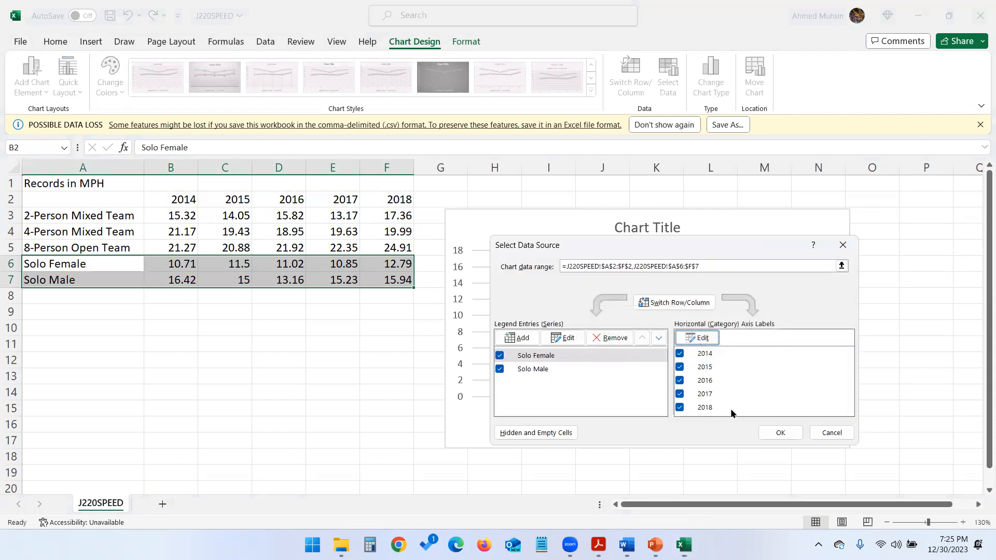
click(780, 433)
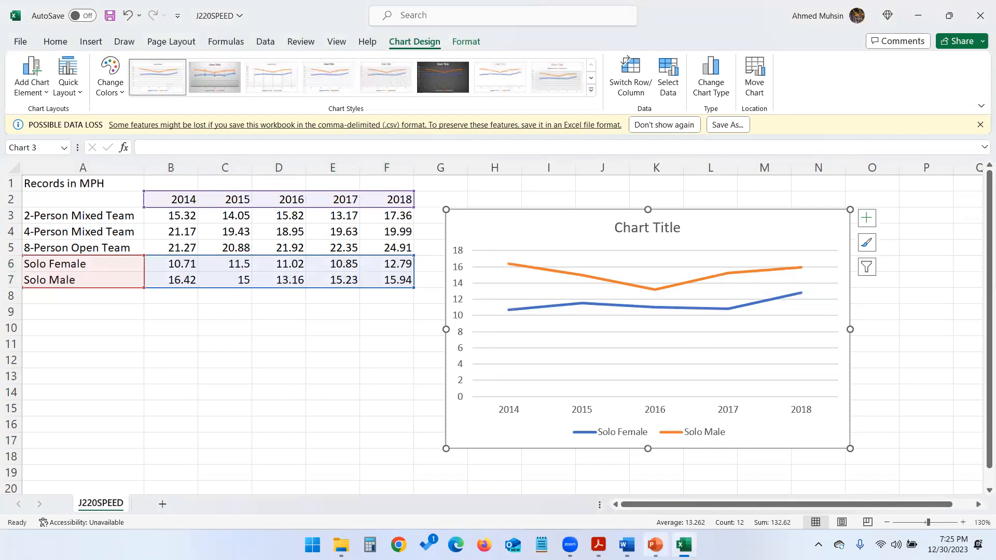
- Copy the title Solo Average Speed Records from question 34 in the exam PDF and replace the Excel chart's placeholder title with it
click(599, 545)
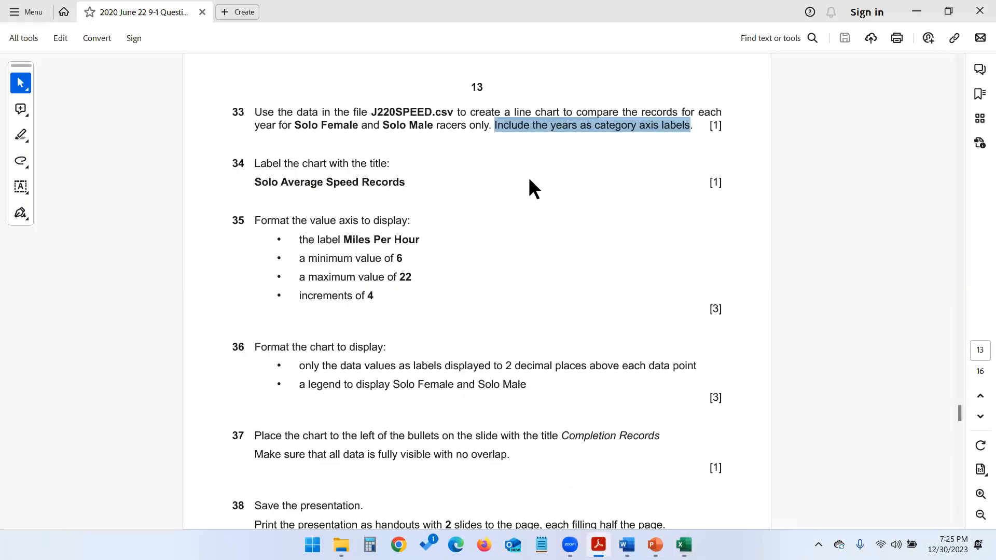
drag(255, 182, 387, 190)
key(ctrl+c)
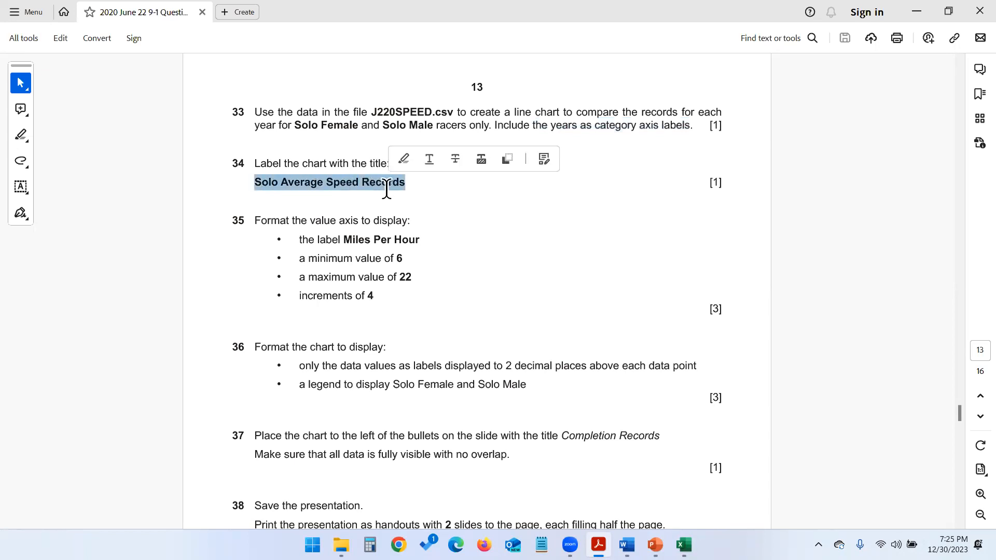
key(alt+Tab)
click(661, 230)
double_click(661, 230)
triple_click(661, 230)
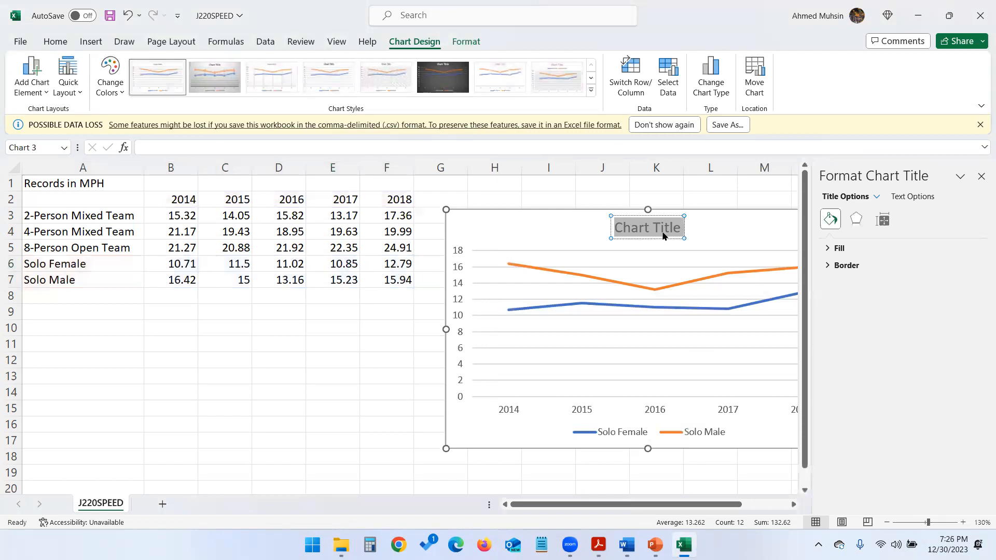
key(ctrl+v)
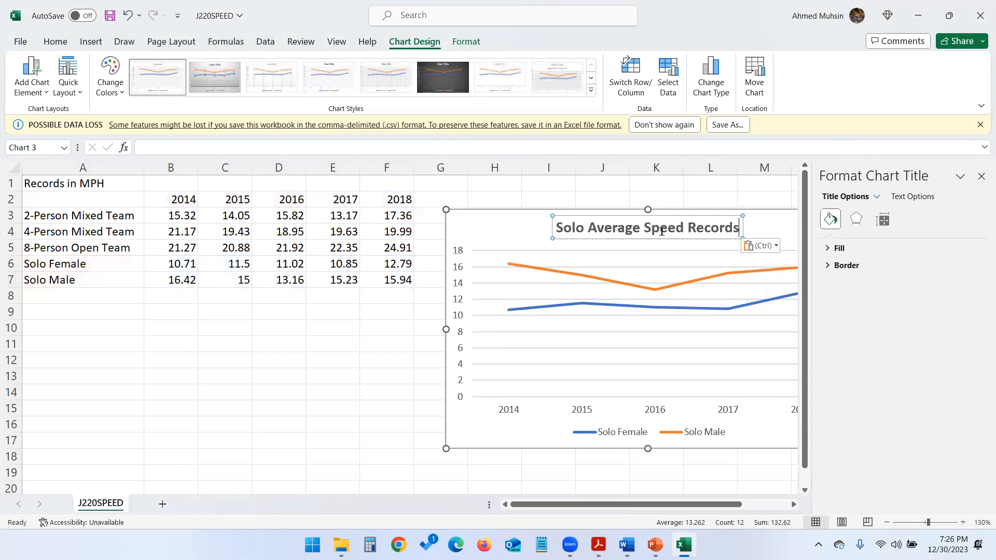
- Check the value axis label requirement of question 35 in the exam PDF and add axis titles to the Excel chart
key(alt+Tab)
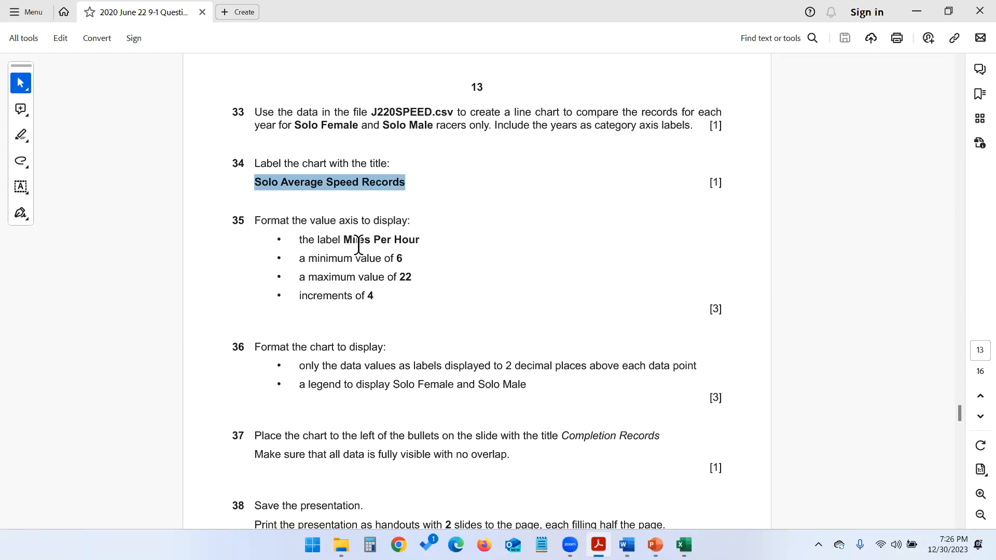
key(alt+Tab)
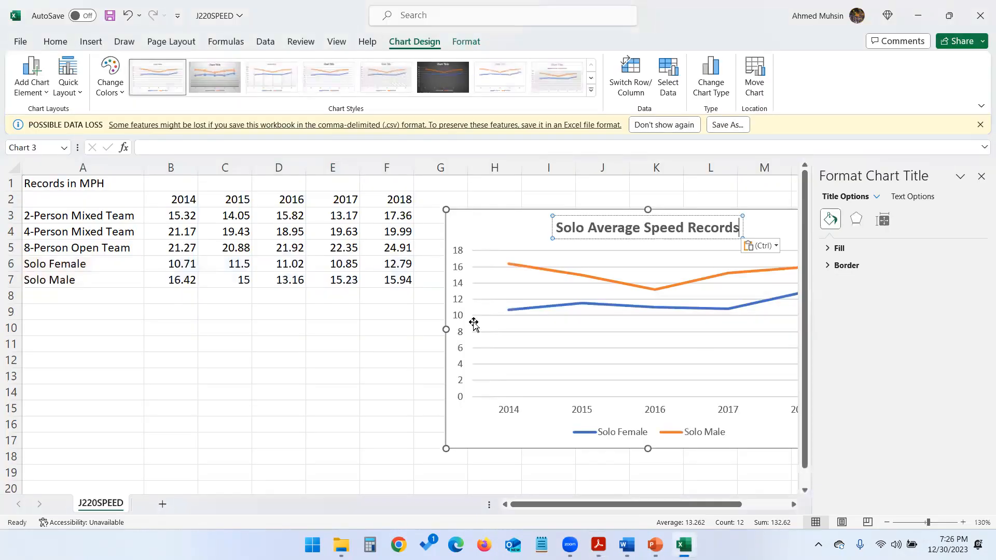
click(451, 297)
click(451, 297)
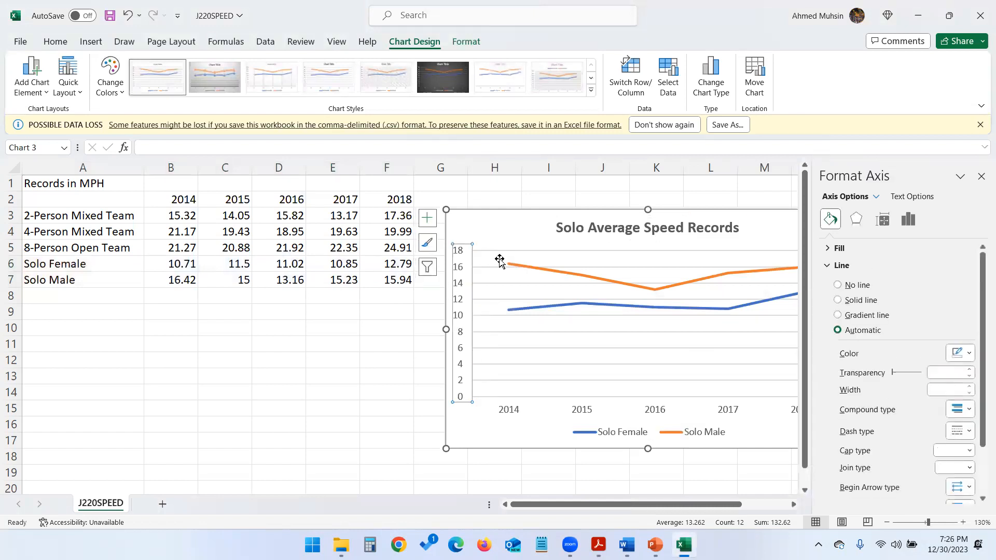
click(981, 177)
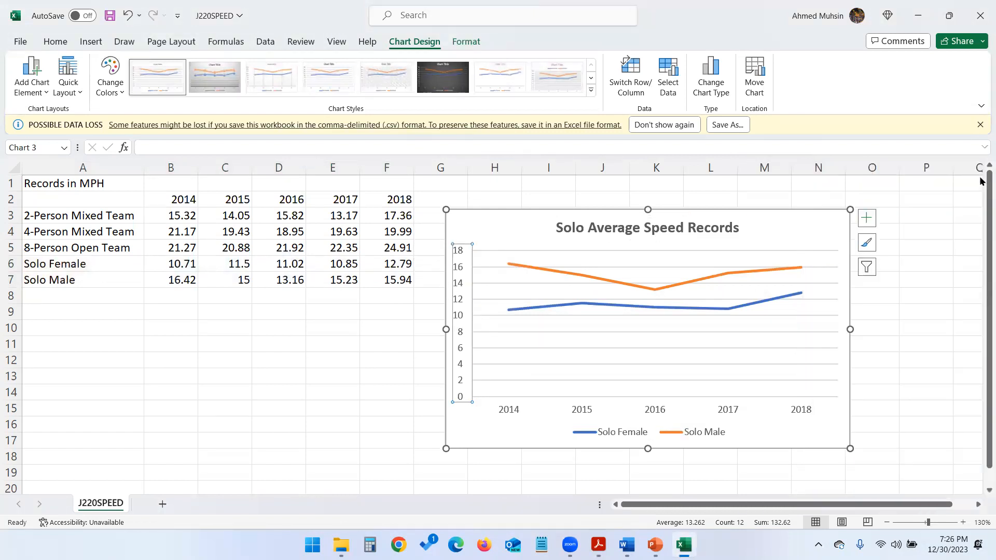
click(759, 227)
click(869, 220)
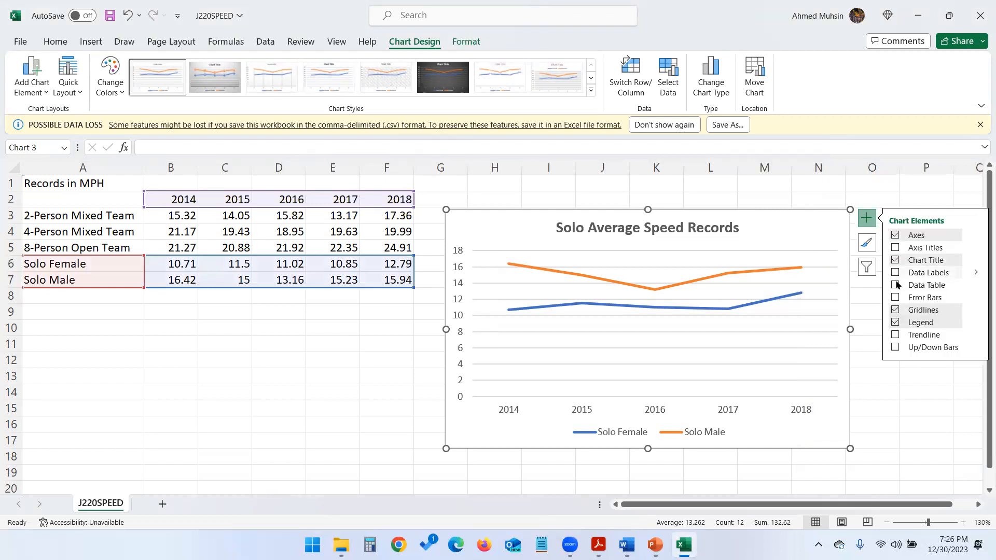
click(895, 248)
- Set the vertical value axis title to Miles Per Hour
drag(466, 330, 466, 292)
text(Miles p)
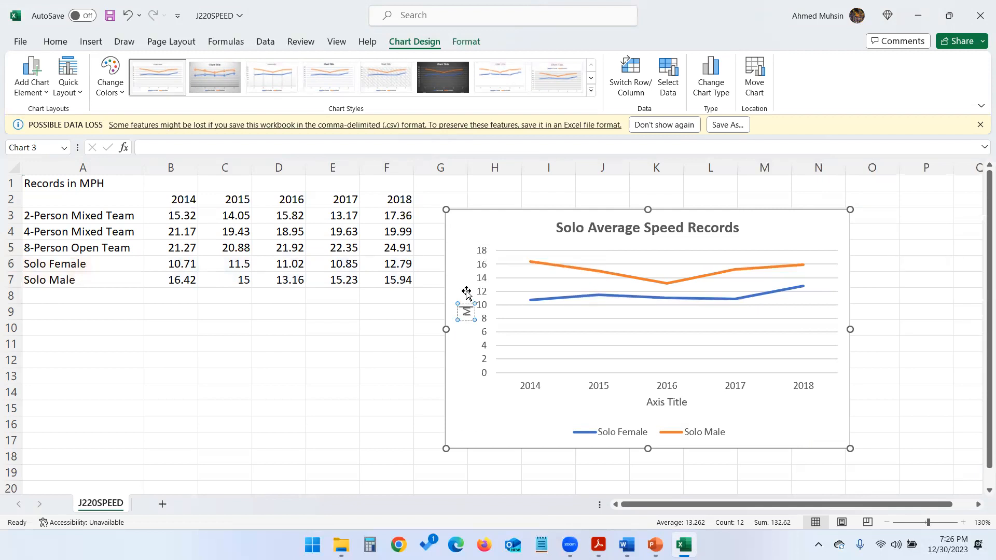
key(BackSpace)
key(BackSpace)
text(Per Hour)
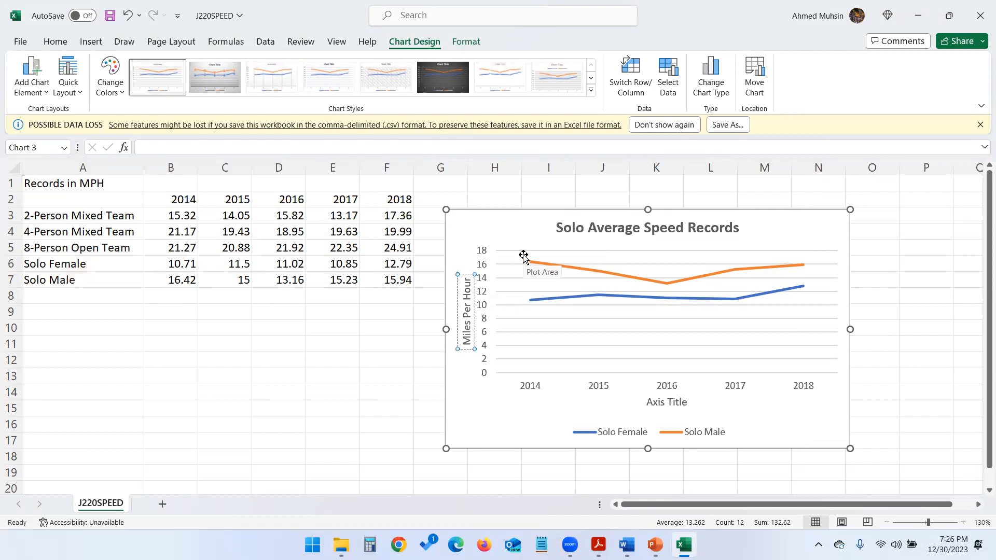
- Set the horizontal axis title to Year and enlarge the chart slightly
click(655, 403)
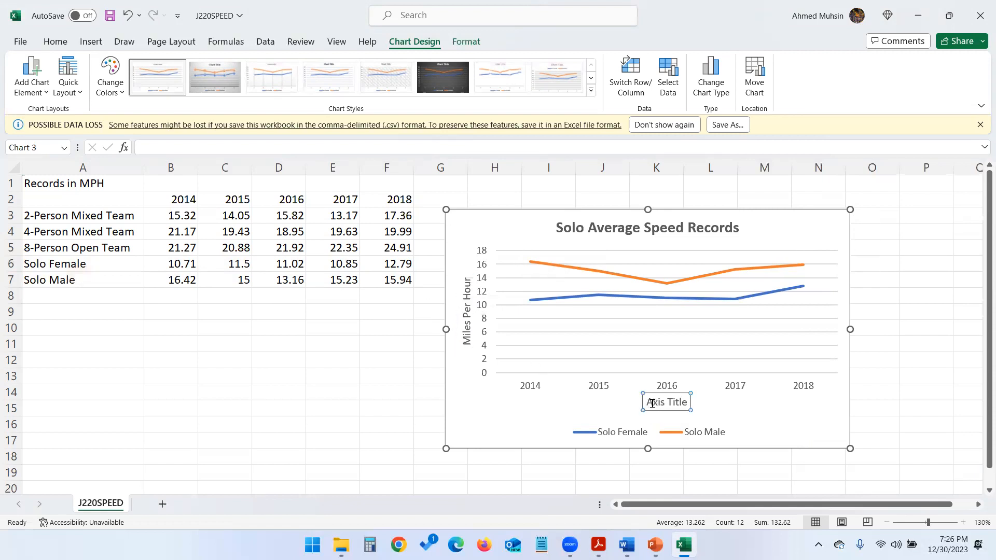
triple_click(653, 404)
text(Year)
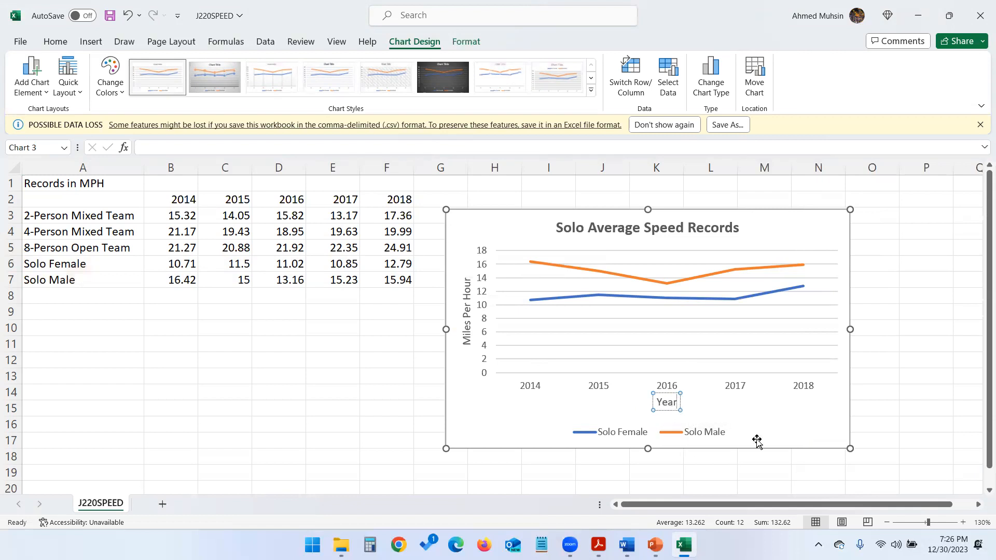
drag(850, 449, 867, 467)
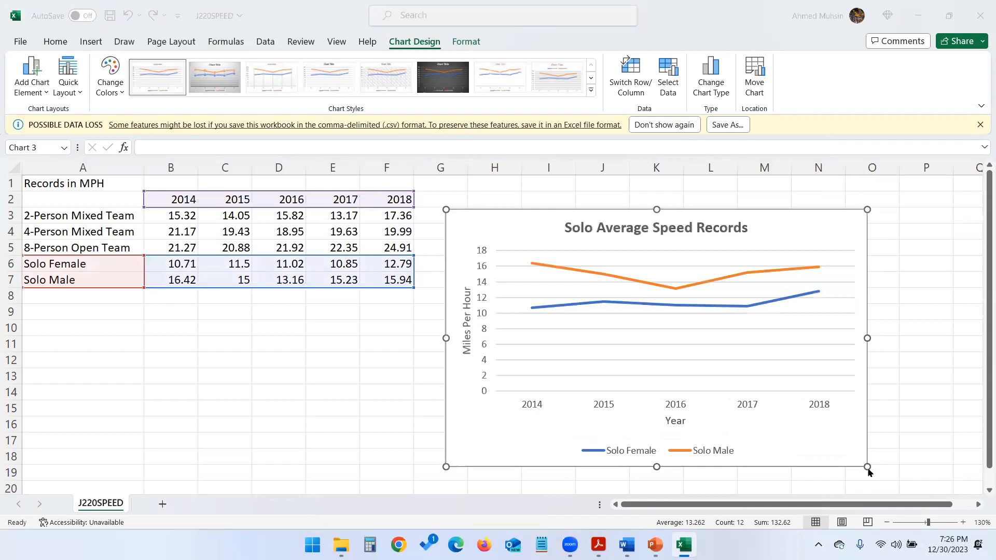
- Following question 35 in the exam PDF, set the vertical value axis bounds to a minimum of 6 and a maximum of 22
key(alt+Tab)
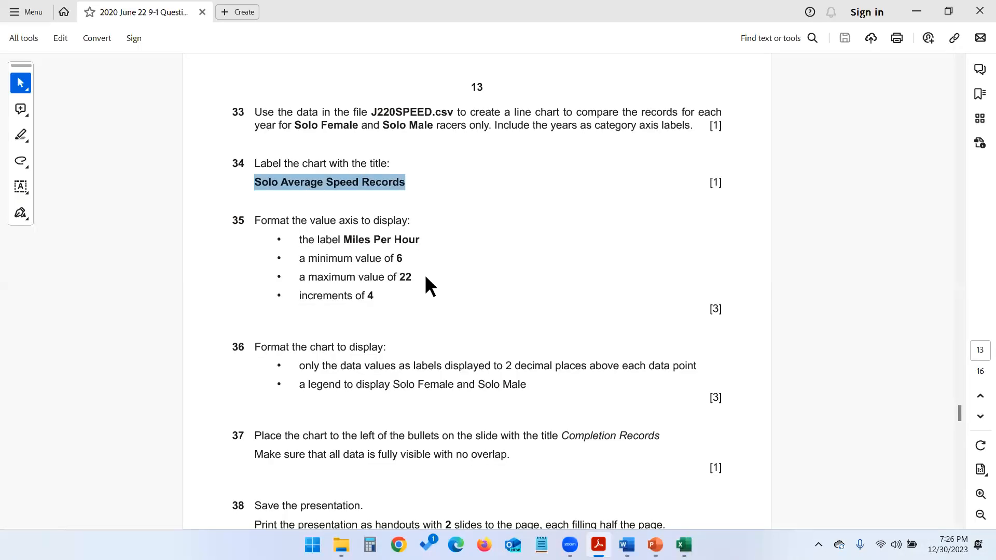
key(alt+Tab)
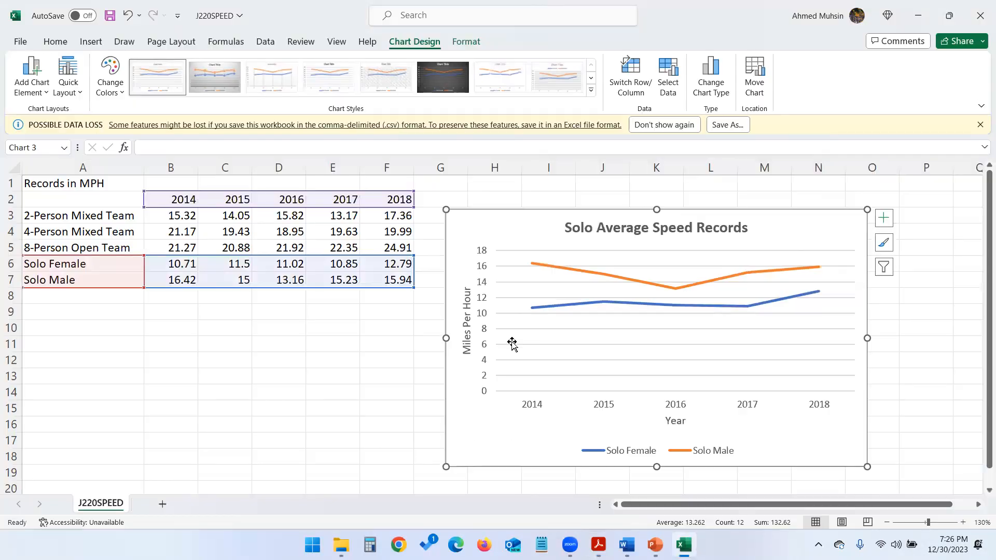
click(483, 393)
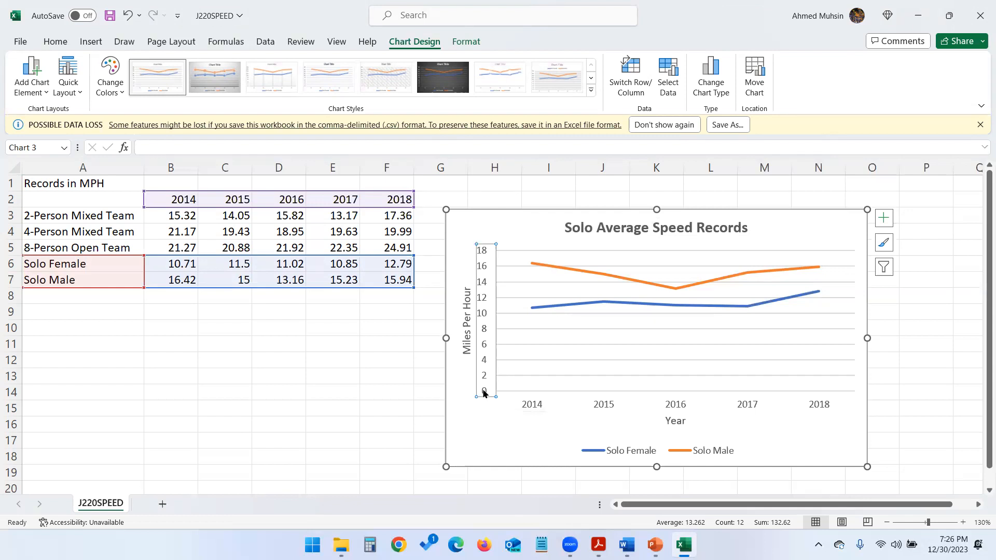
right_click(484, 393)
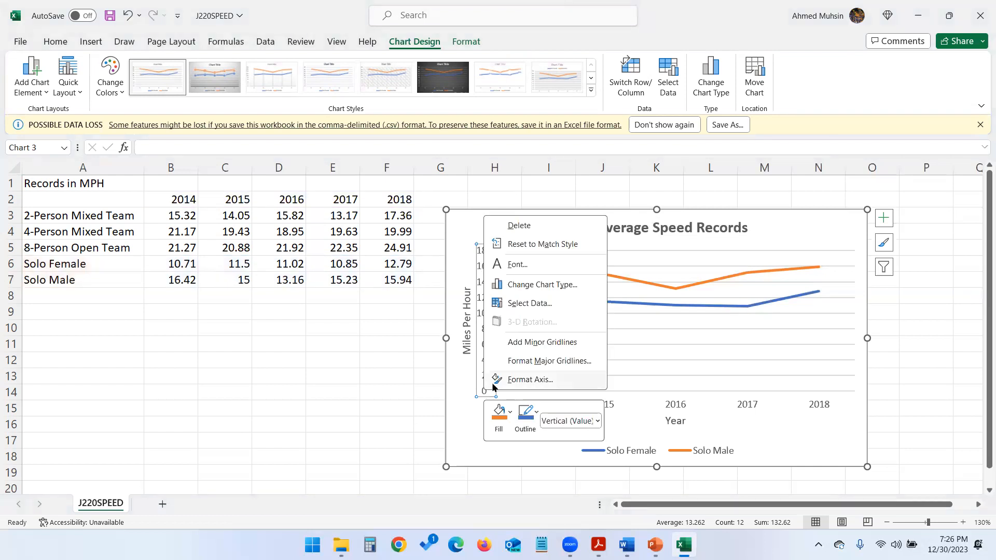
click(495, 386)
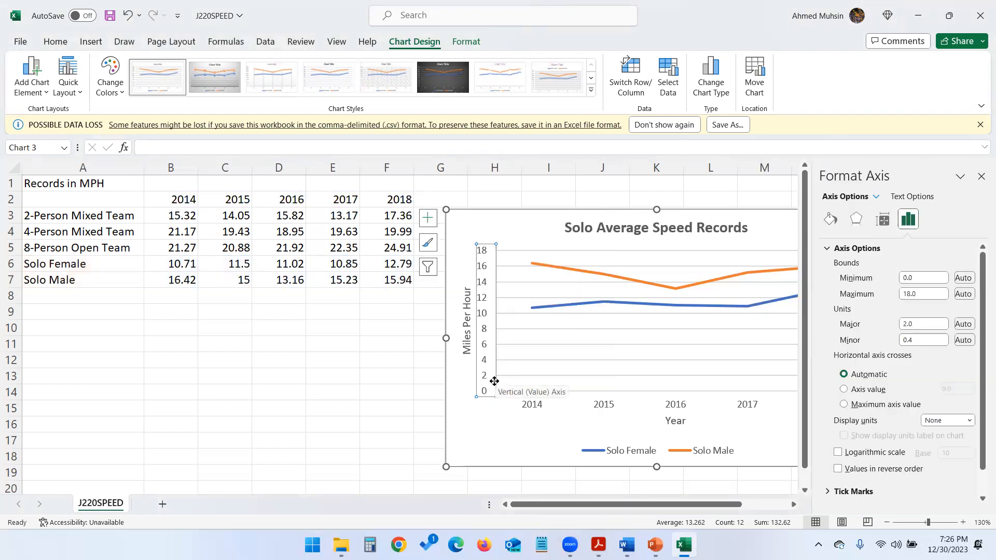
click(905, 277)
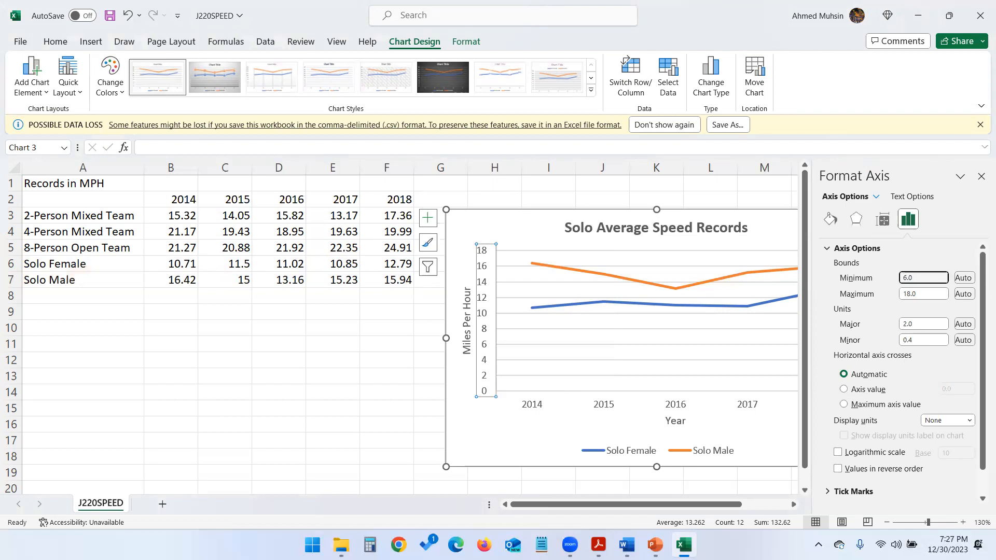
key(alt+Tab)
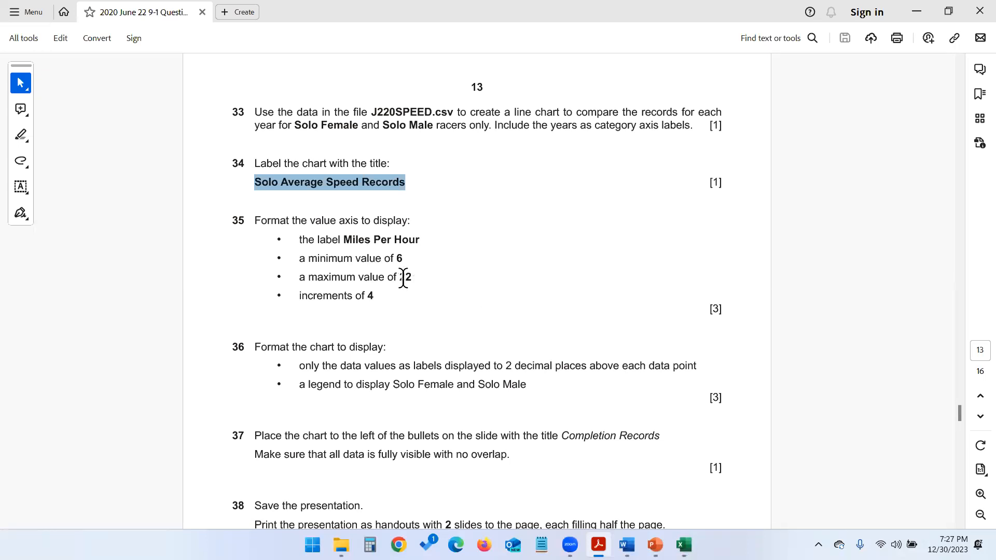
key(alt+Tab)
double_click(906, 292)
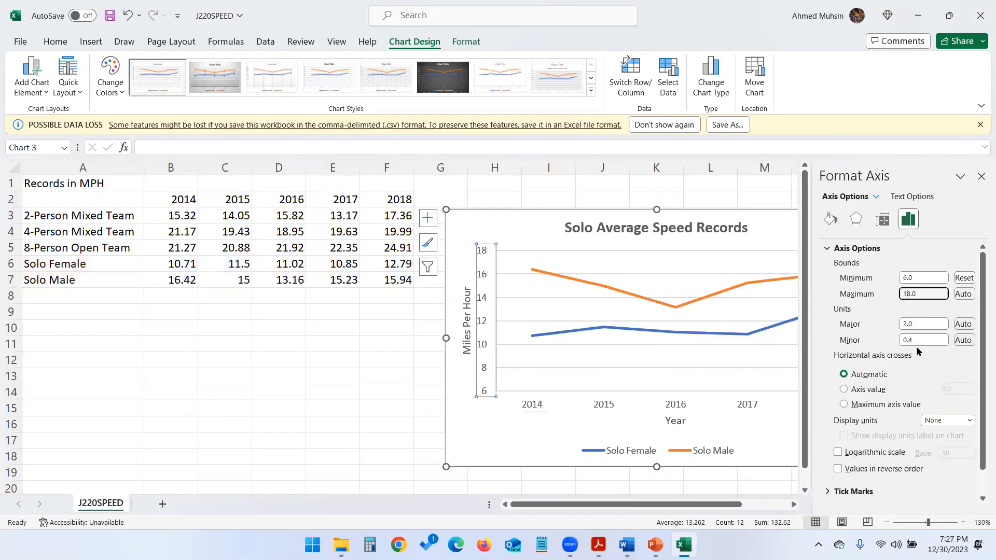
text(22)
- Check the required increments in the exam PDF and set the value axis major and minor units to 4
key(alt+Tab)
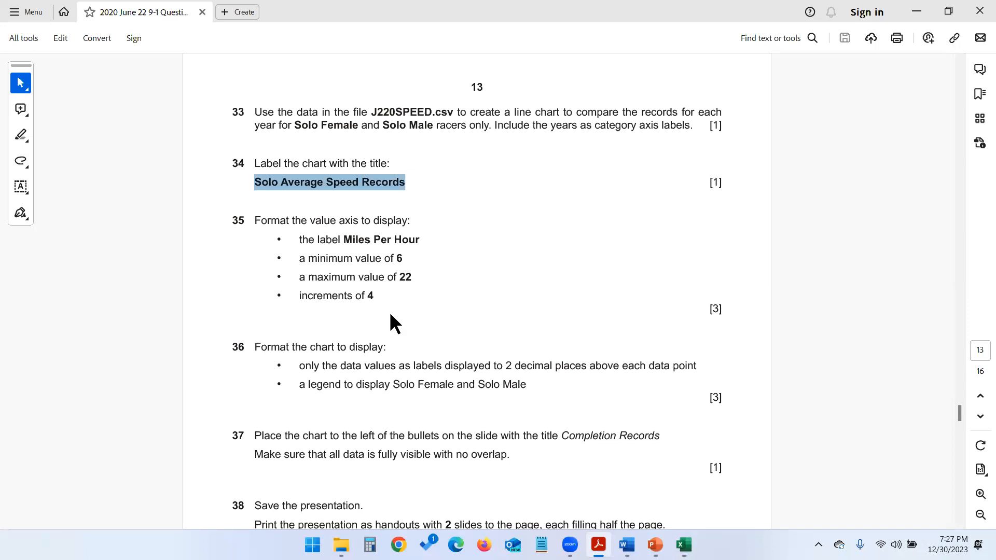
key(alt+Tab)
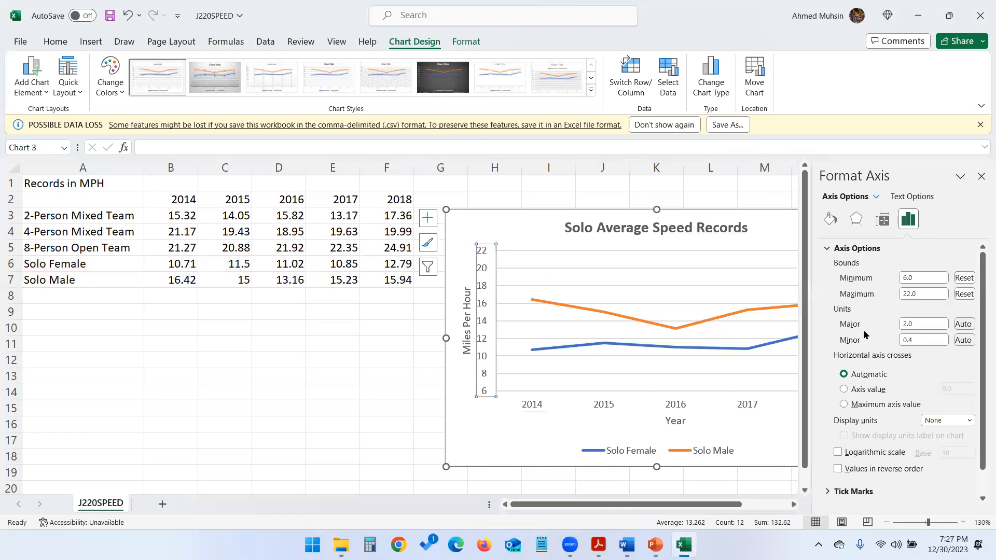
click(907, 325)
key(BackSpace)
text(4)
click(918, 341)
text(4)
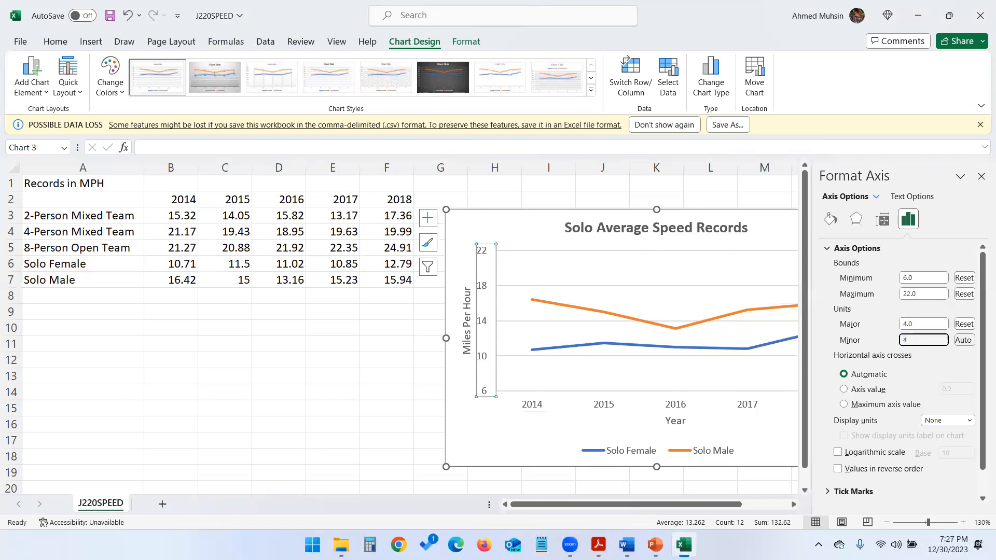
key(Return)
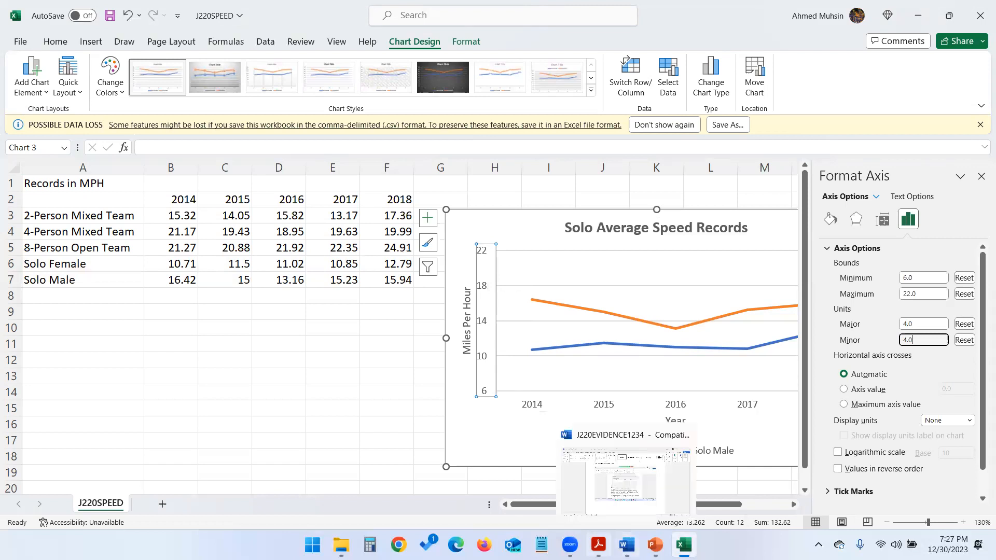
- Read the data label requirement of question 36 in the exam paper PDF and return to the Excel chart
click(599, 544)
scroll(454, 303, down, 2)
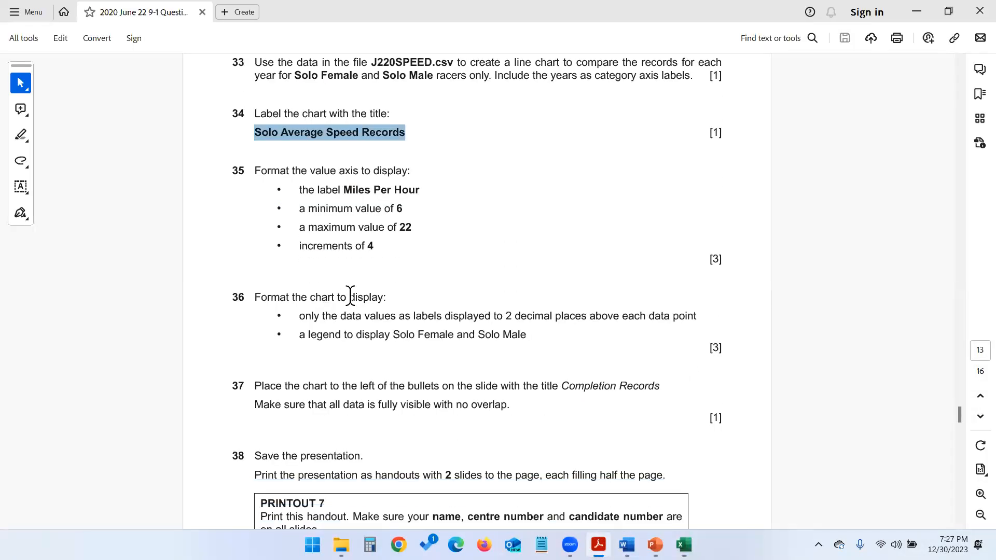
drag(322, 317, 698, 319)
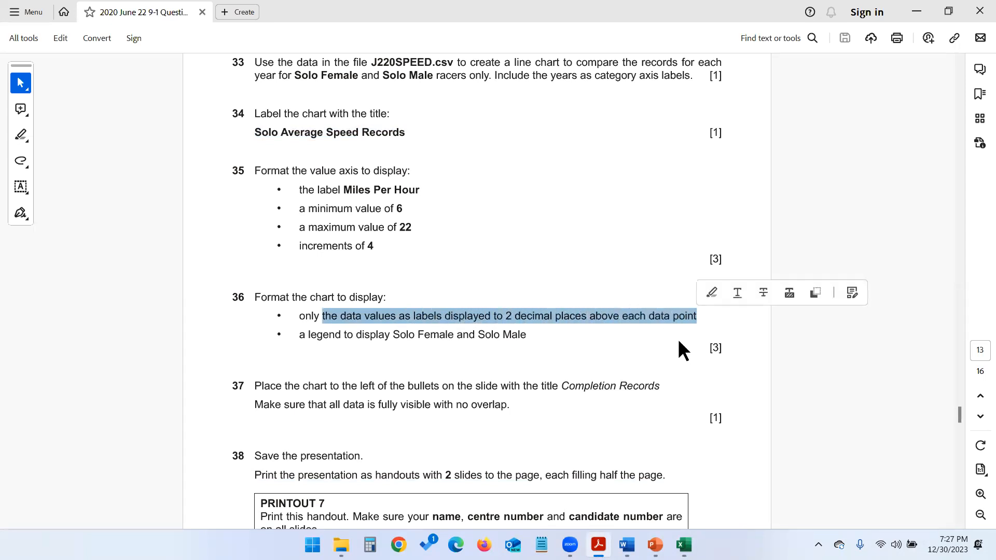
click(917, 11)
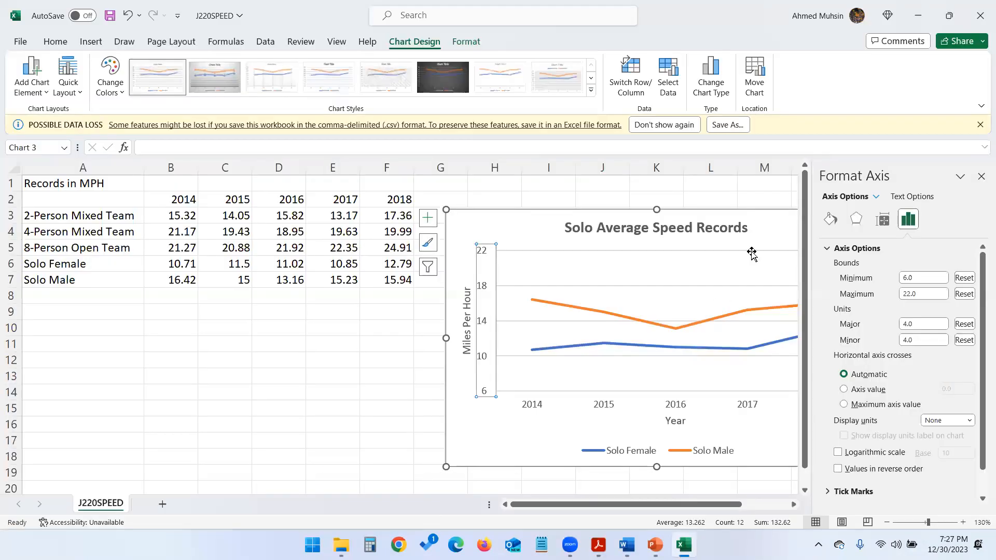
- Close the axis formatting options and move the chart directly below the data table
click(980, 176)
drag(724, 243, 493, 333)
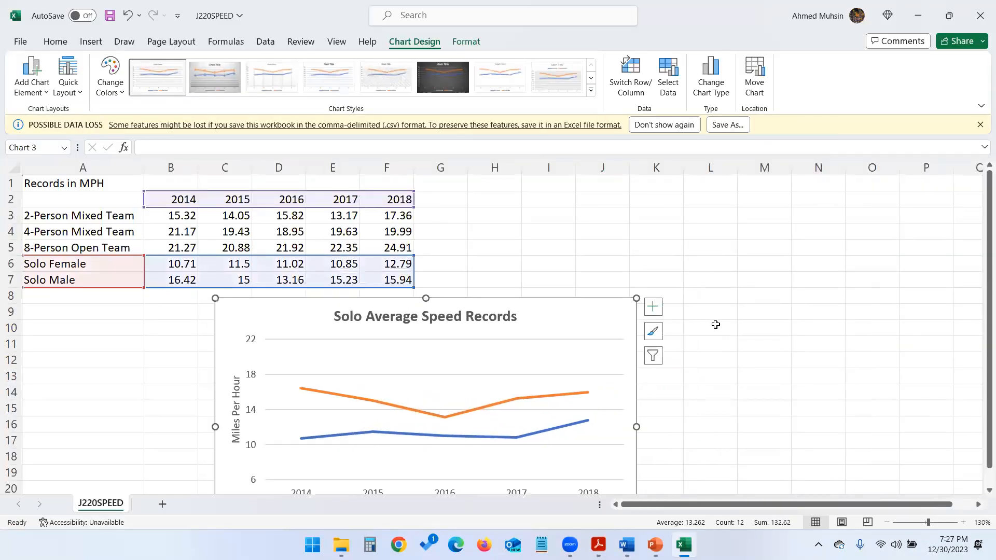
scroll(716, 325, down, 2)
- Add data labels to the Solo Female and Solo Male lines of the chart
mouse_move(303, 294)
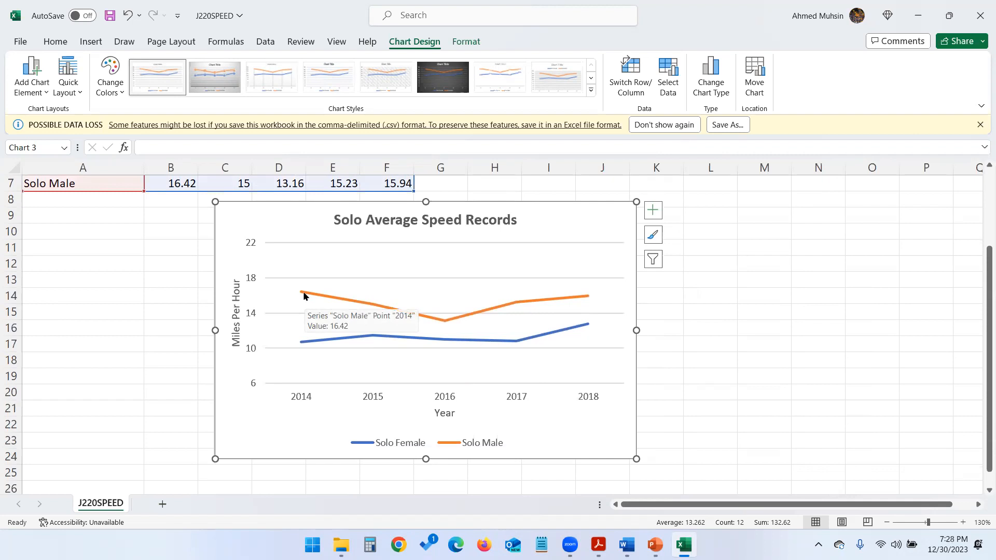
mouse_move(338, 301)
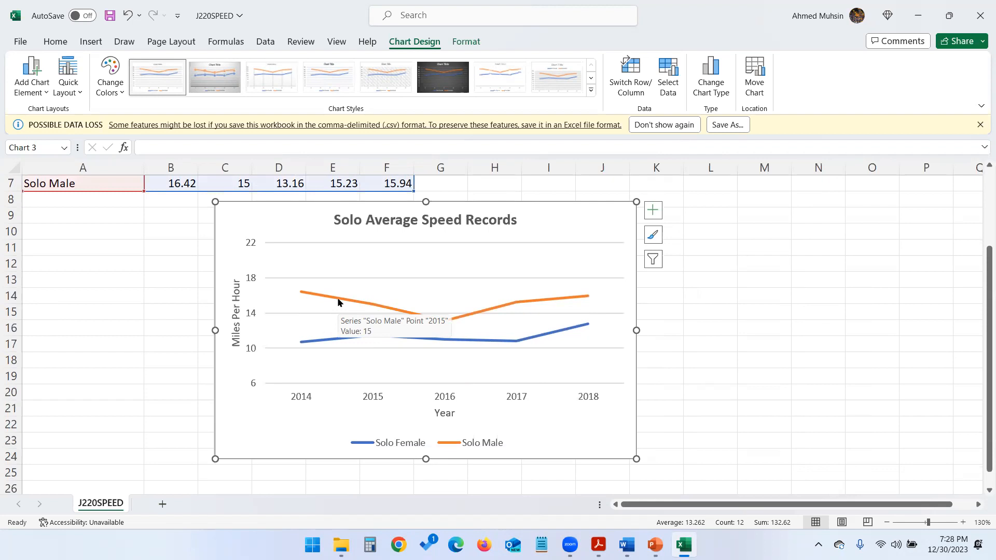
click(652, 210)
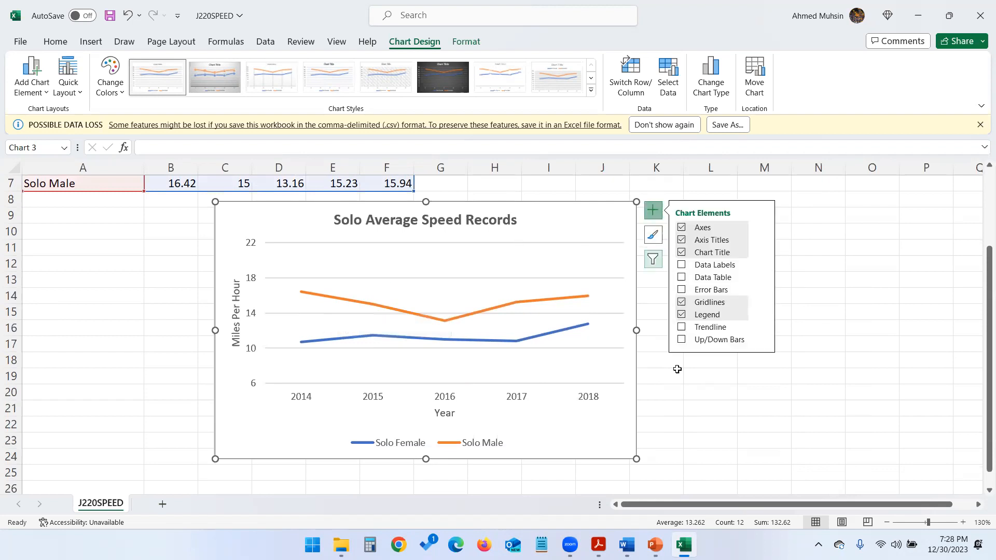
click(682, 265)
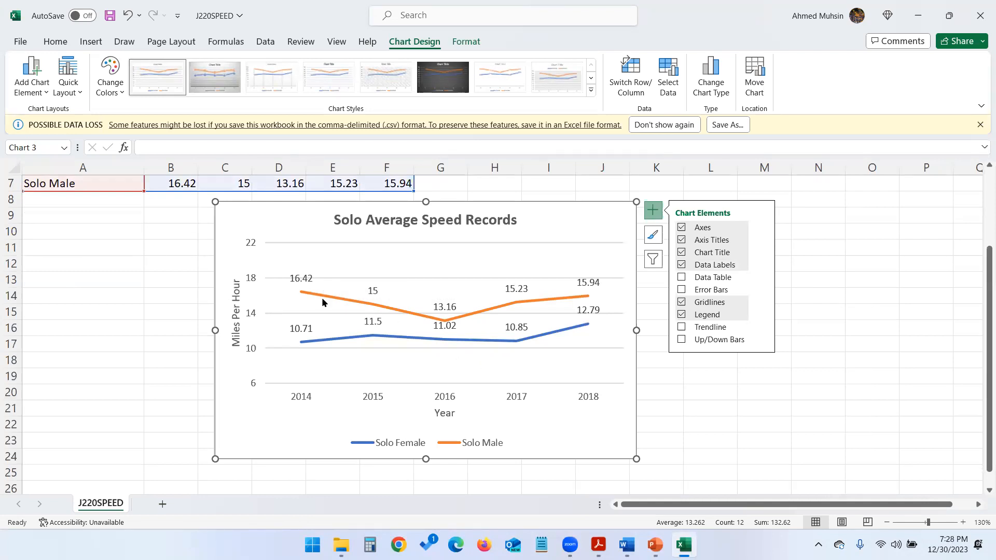
- Format the Solo Male data labels with the Number category and 2 decimal places, positioned above the points
click(378, 322)
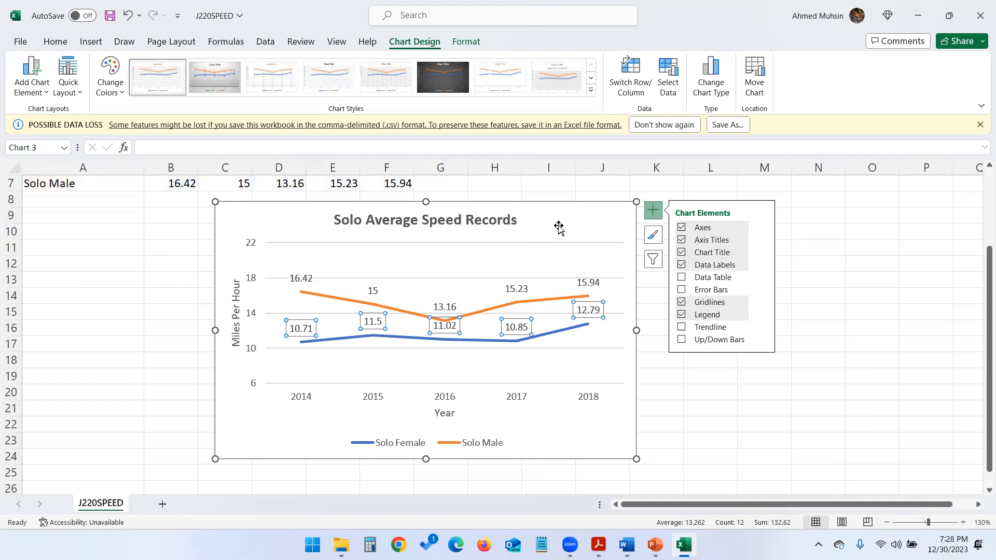
click(305, 285)
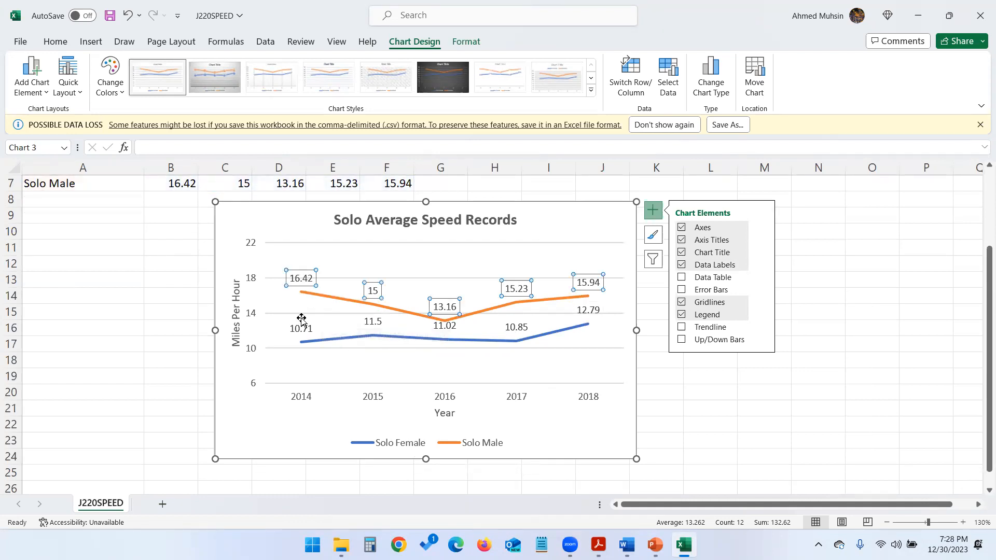
right_click(306, 280)
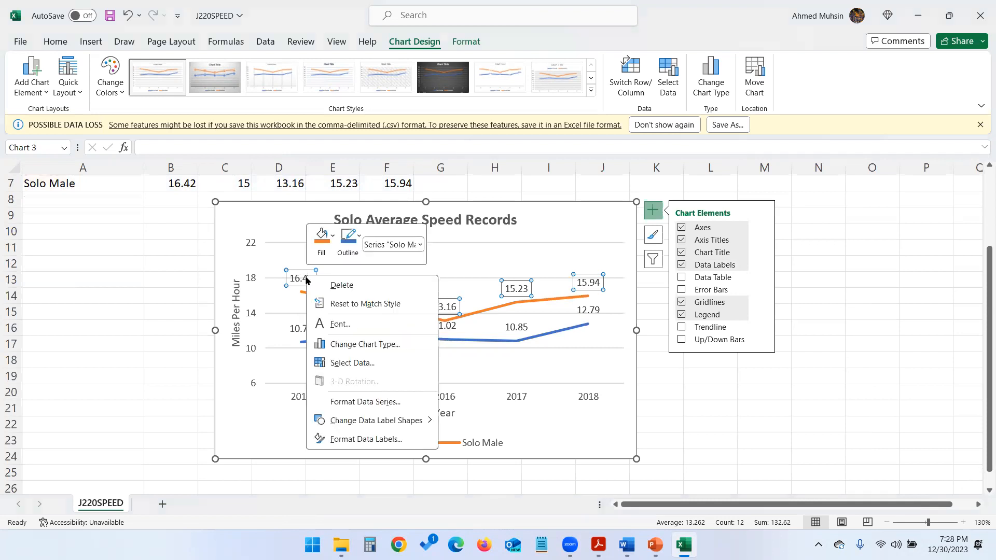
click(348, 440)
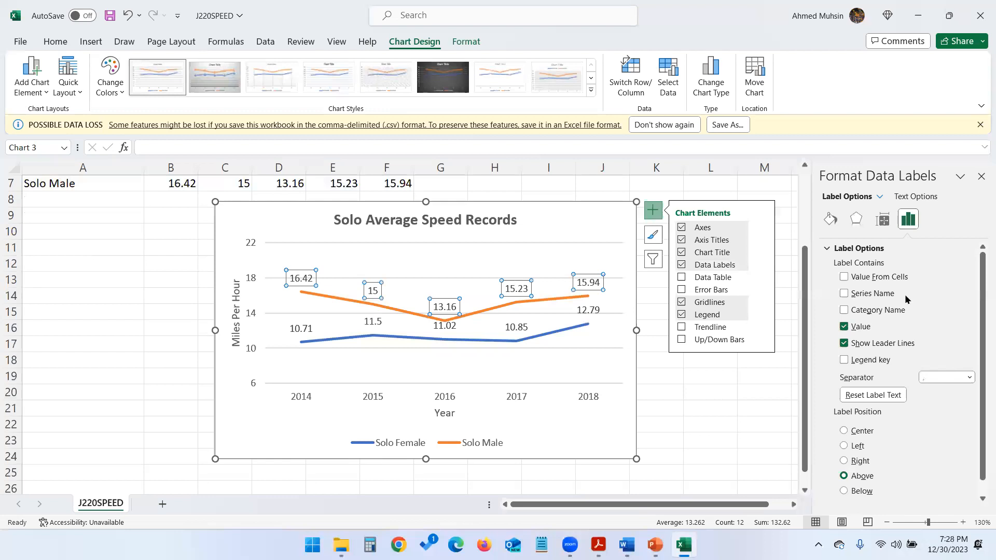
scroll(901, 297, down, 1)
click(830, 498)
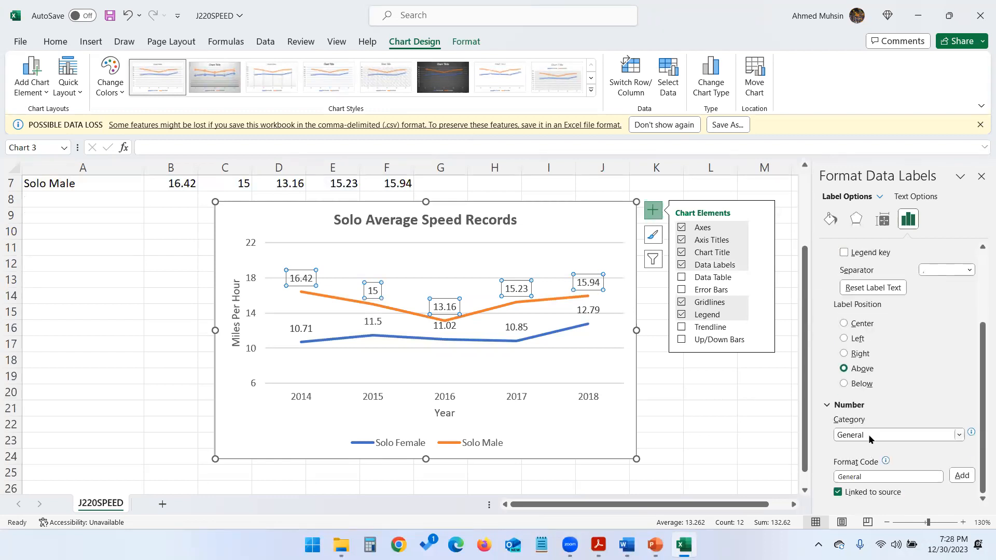
click(867, 436)
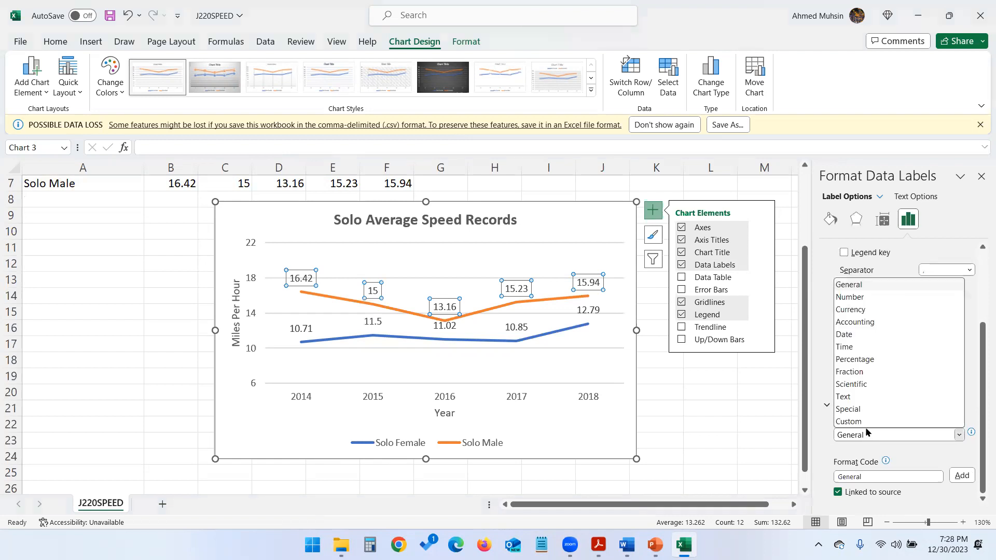
click(860, 298)
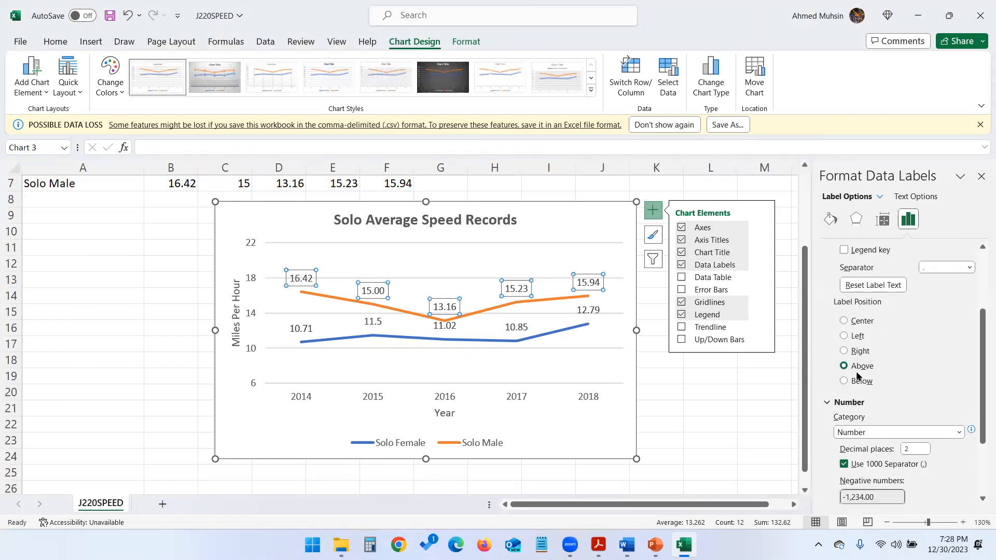
click(912, 449)
- Give the Solo Female data labels the same Number category with 2 decimal places
click(303, 331)
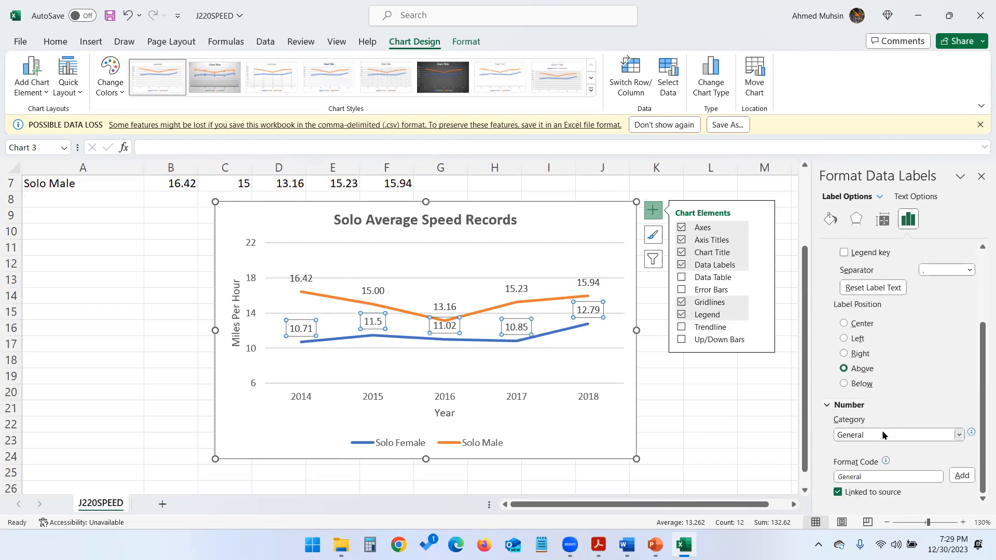
click(882, 434)
click(860, 297)
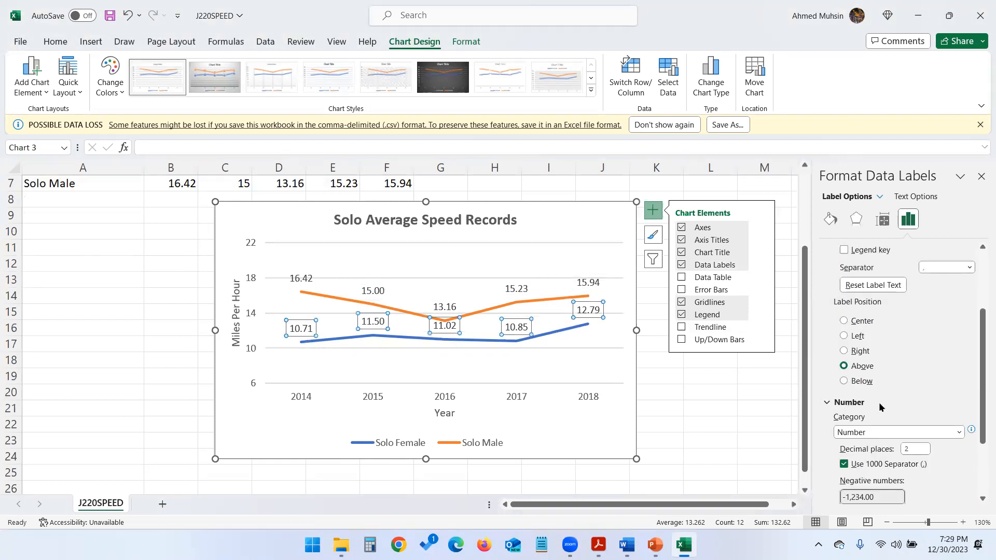
click(908, 448)
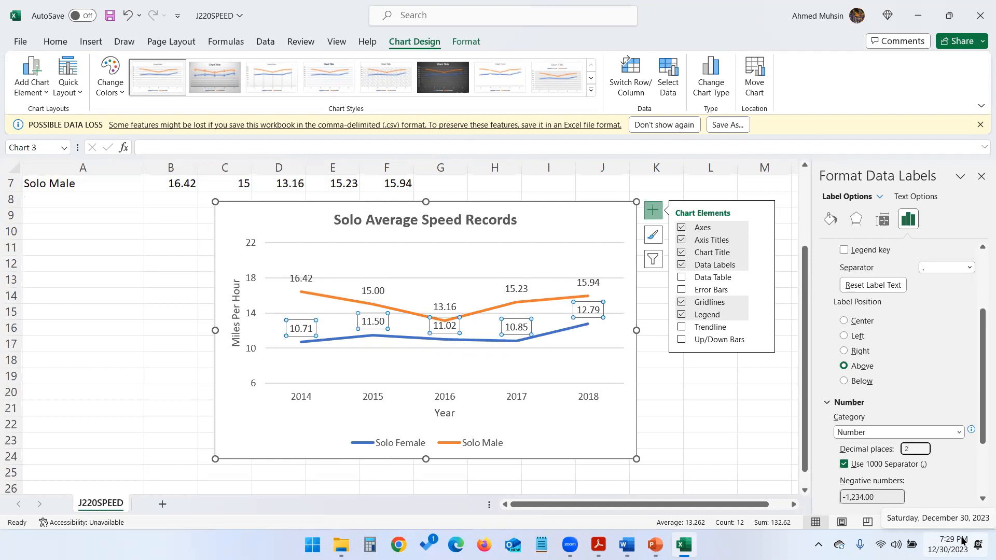
- Check the label and legend requirements of question 36 and read question 37 in the exam PDF
key(alt+Tab)
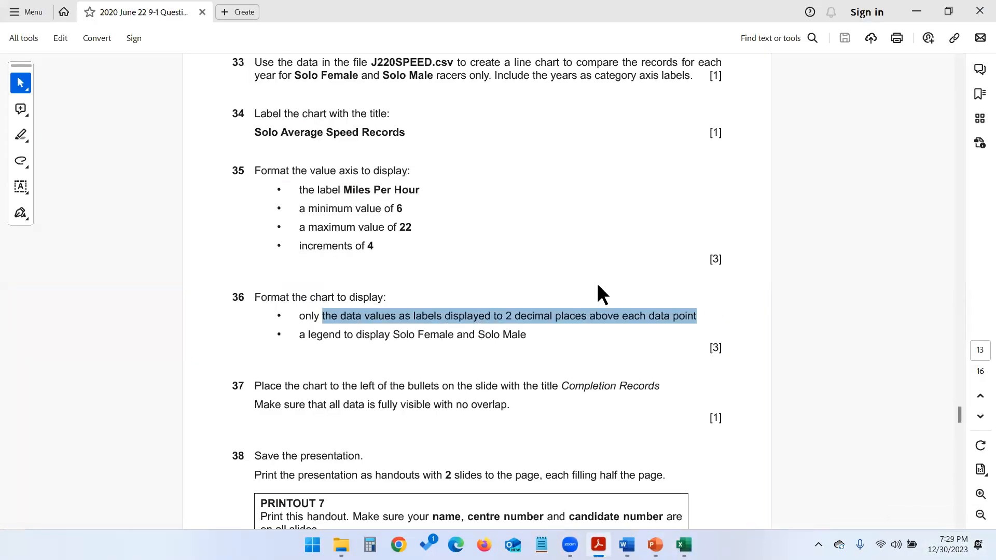
click(913, 14)
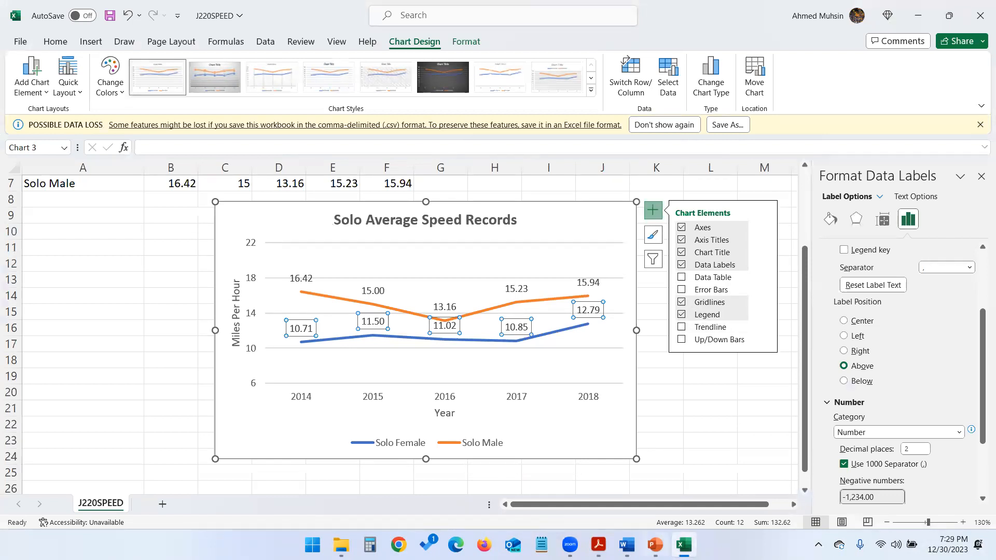
mouse_move(598, 545)
click(596, 483)
scroll(488, 421, down, 3)
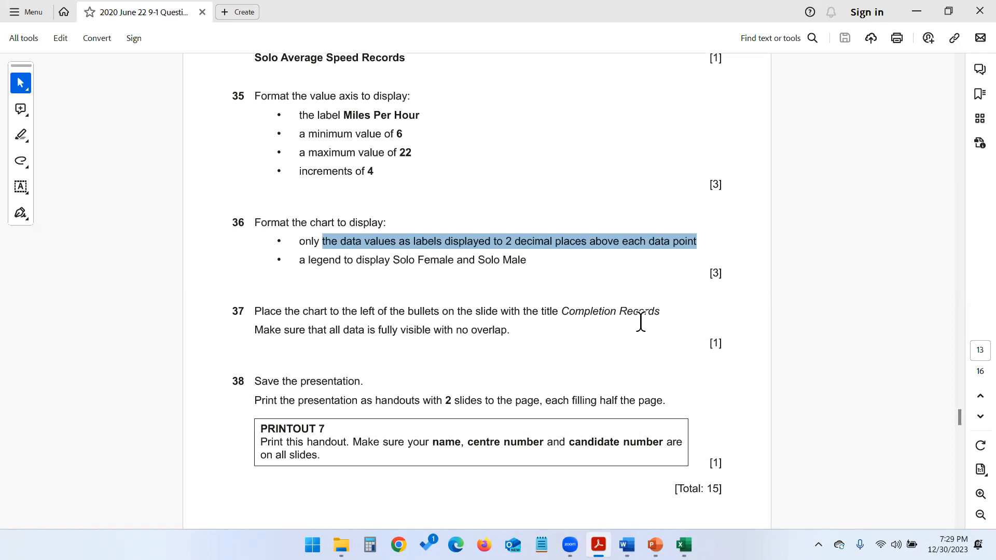
click(917, 11)
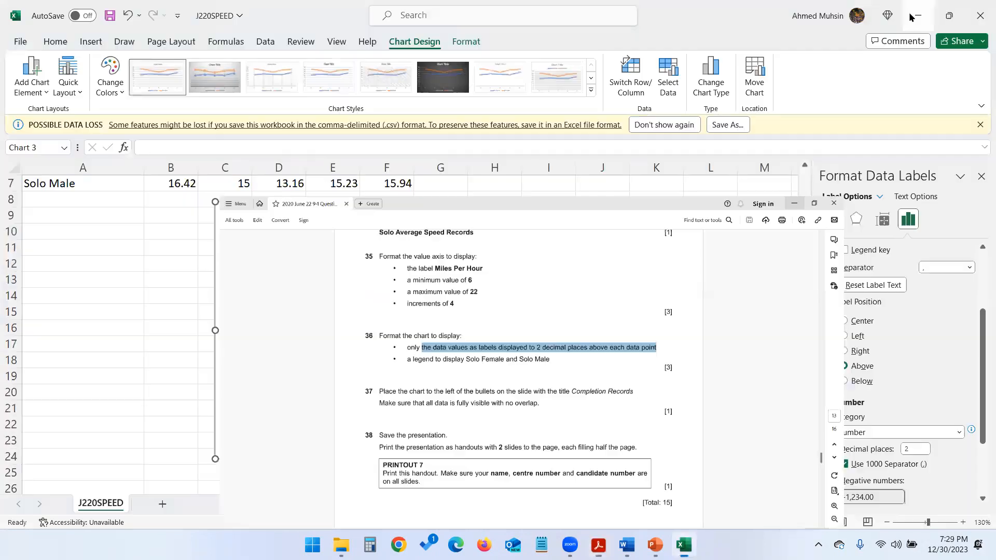
- Copy the whole chart, switch to PowerPoint, open the Completion Records slide, and recheck the placement required by question 37
click(579, 224)
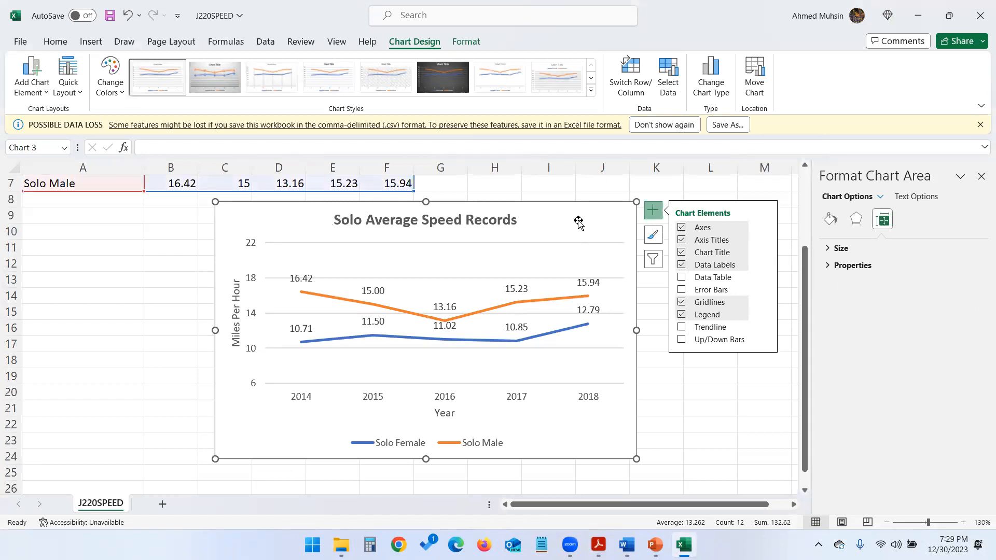
mouse_move(598, 544)
click(656, 545)
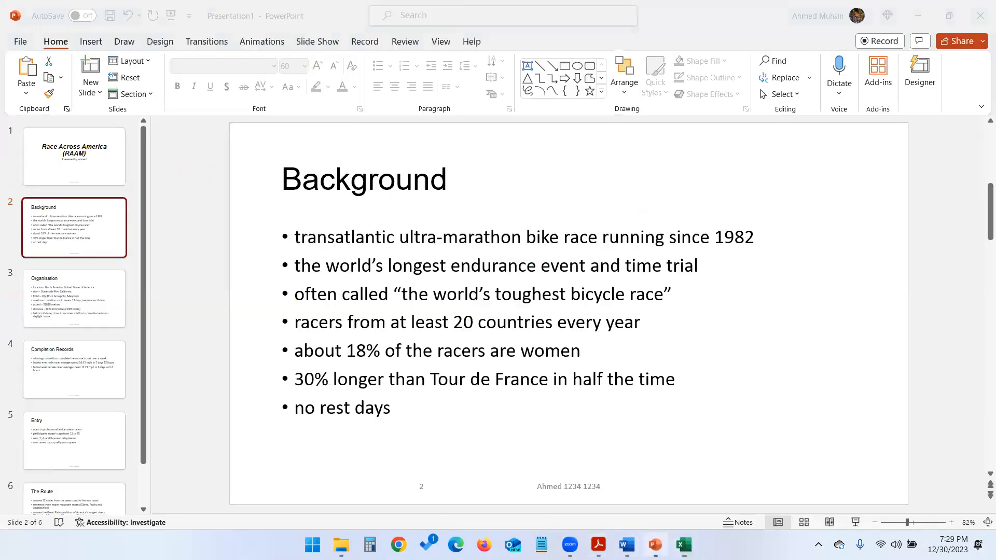
click(100, 388)
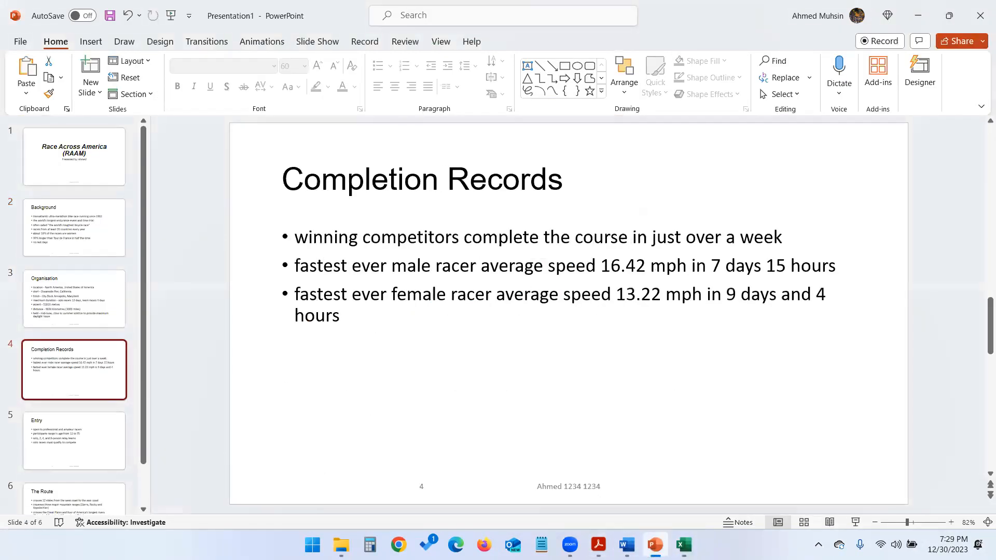
click(598, 545)
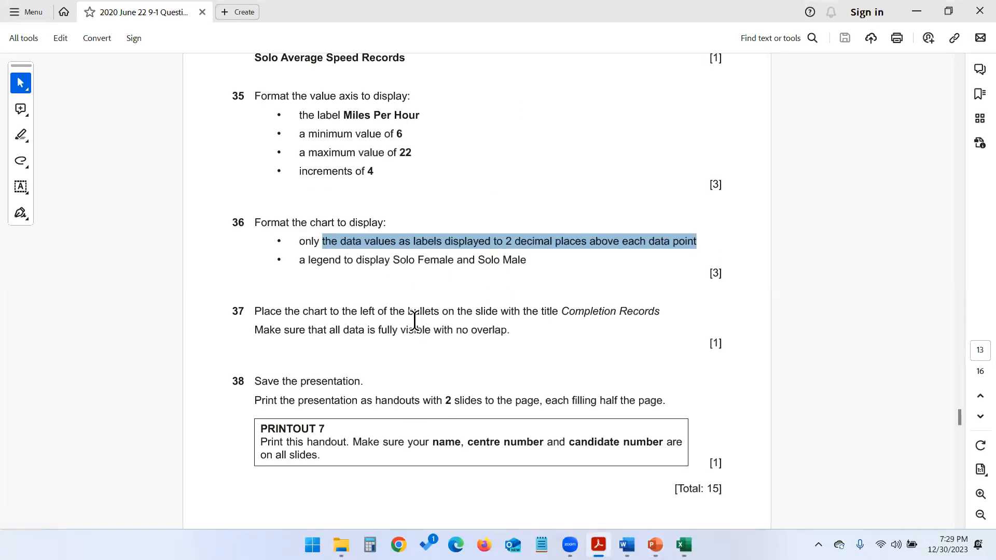
click(916, 11)
- Narrow the bullet text box on the Completion Records slide from its left edge so the left half is free
click(290, 294)
drag(274, 346, 617, 327)
click(488, 355)
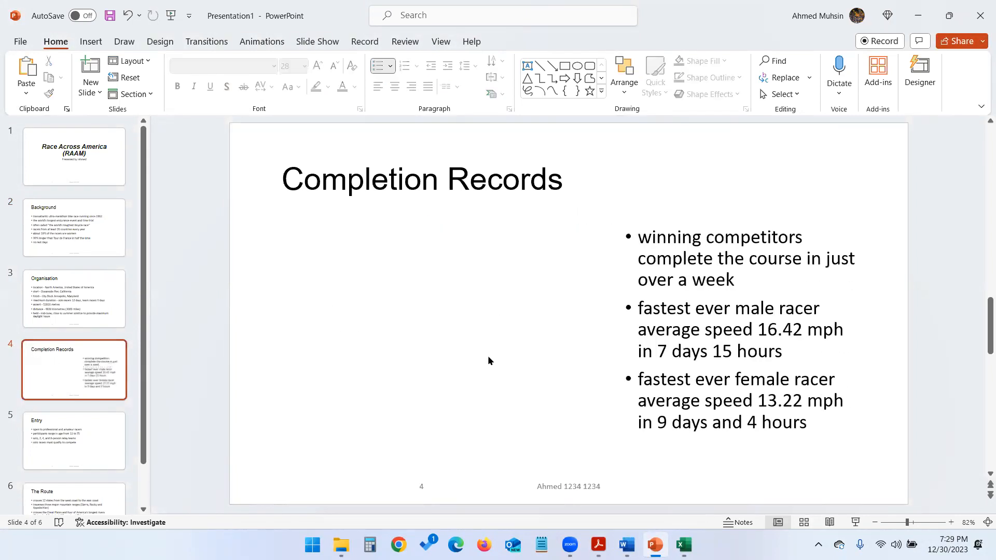
- Paste the chart to the left of the bullets and enlarge it to fill the space below the slide title
key(ctrl+v)
drag(431, 249, 192, 239)
key(ctrl)
drag(410, 359, 514, 462)
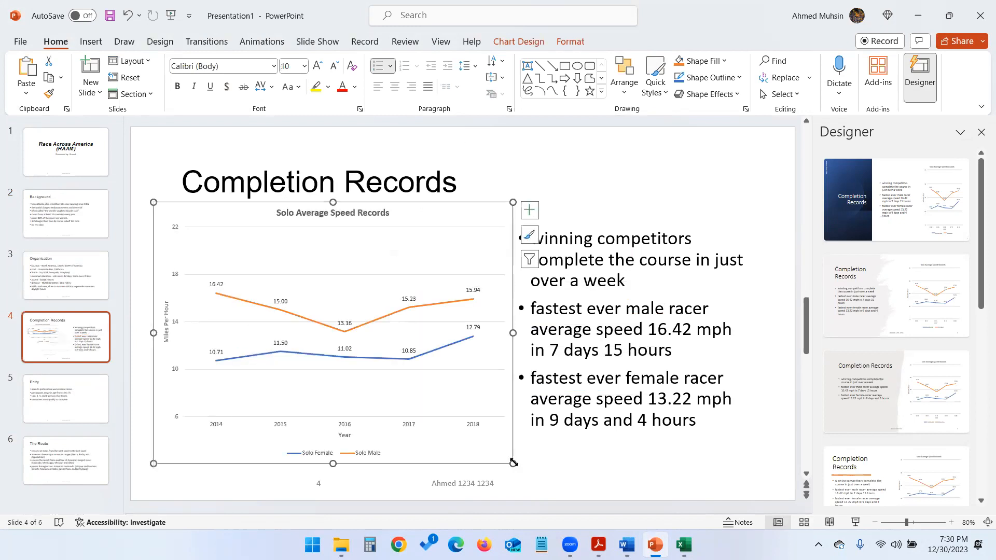
click(721, 187)
- Compare the slide with question 37's requirement that all data be fully visible with no overlap
key(alt+Tab)
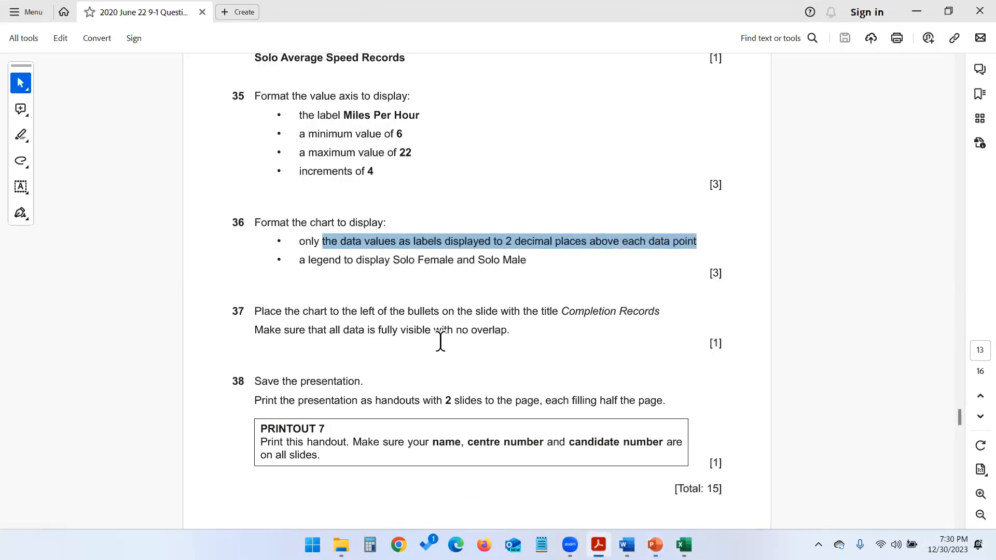
drag(379, 334, 487, 334)
key(alt+Tab)
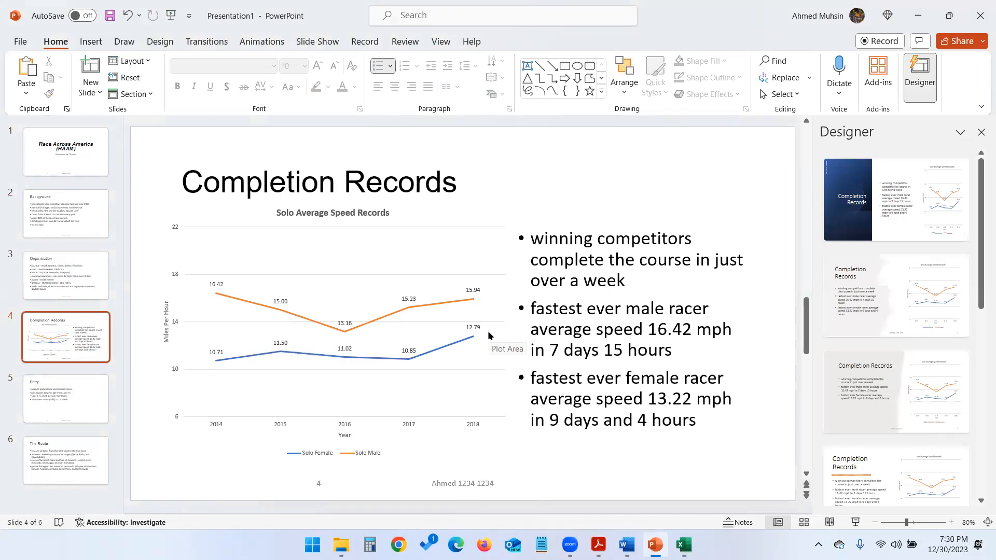
- Save the presentation as Race Across America in the June 2020 Paper 22 folder
key(alt+Tab)
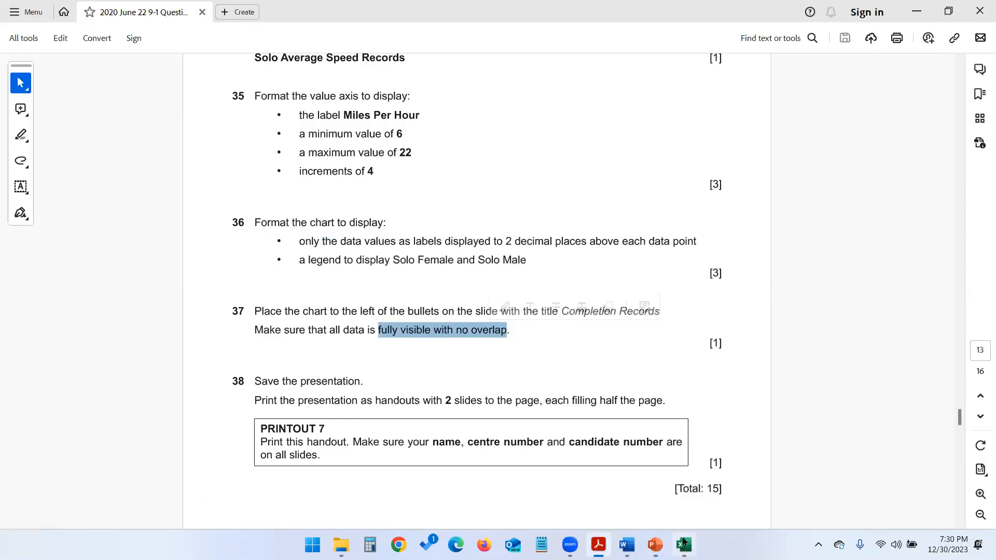
click(655, 544)
click(110, 16)
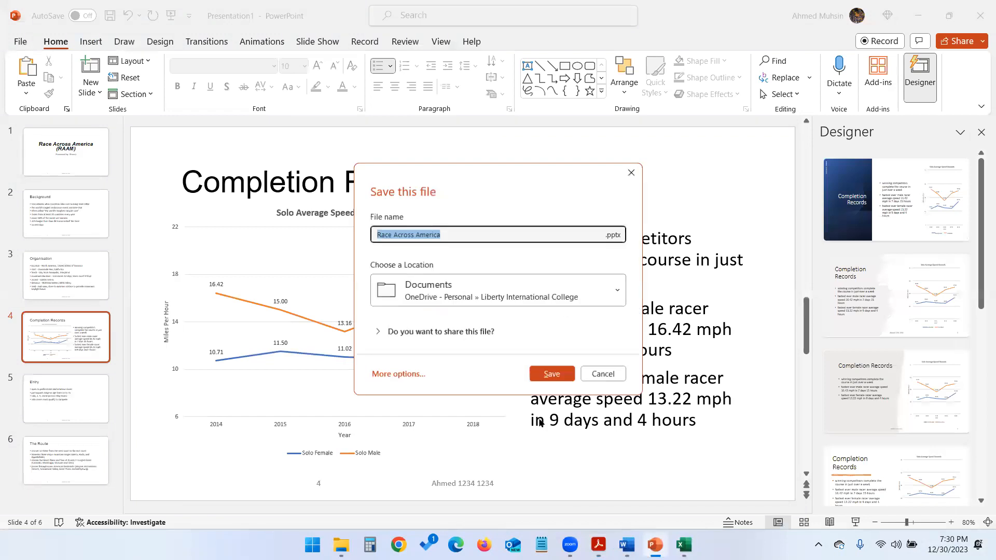
click(410, 375)
click(221, 338)
scroll(88, 193, down, 5)
click(78, 147)
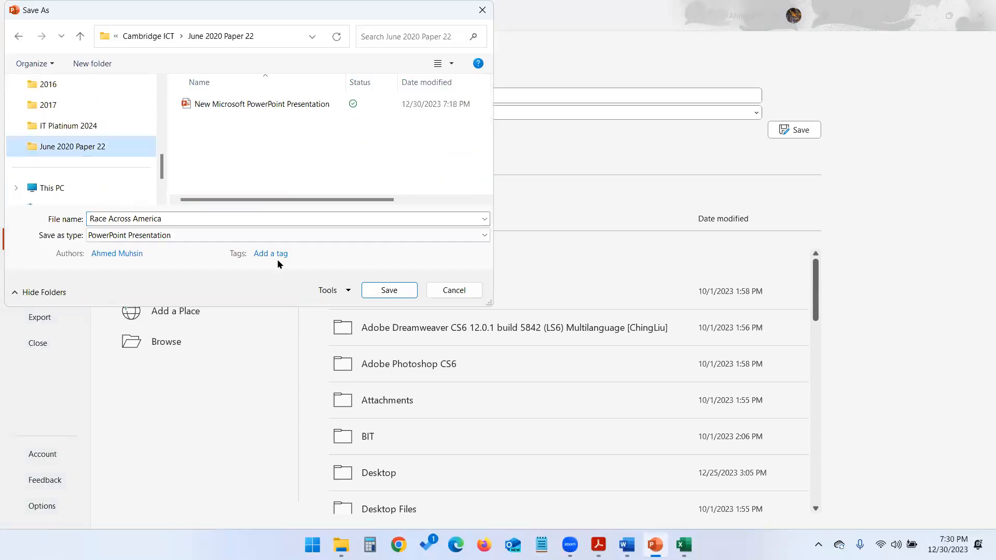
click(387, 289)
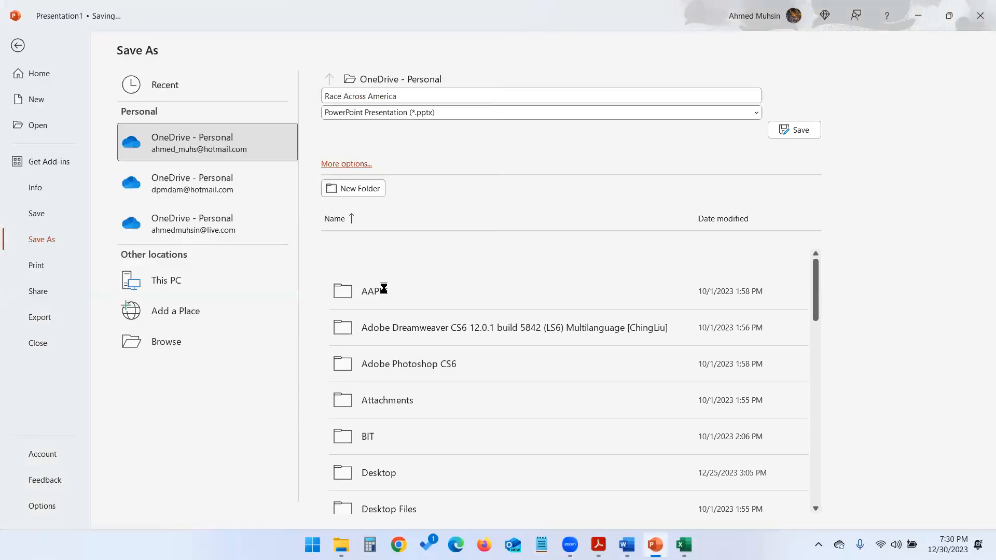
- Read question 38's handout printing instruction in the exam PDF and return to the presentation
key(alt+Tab)
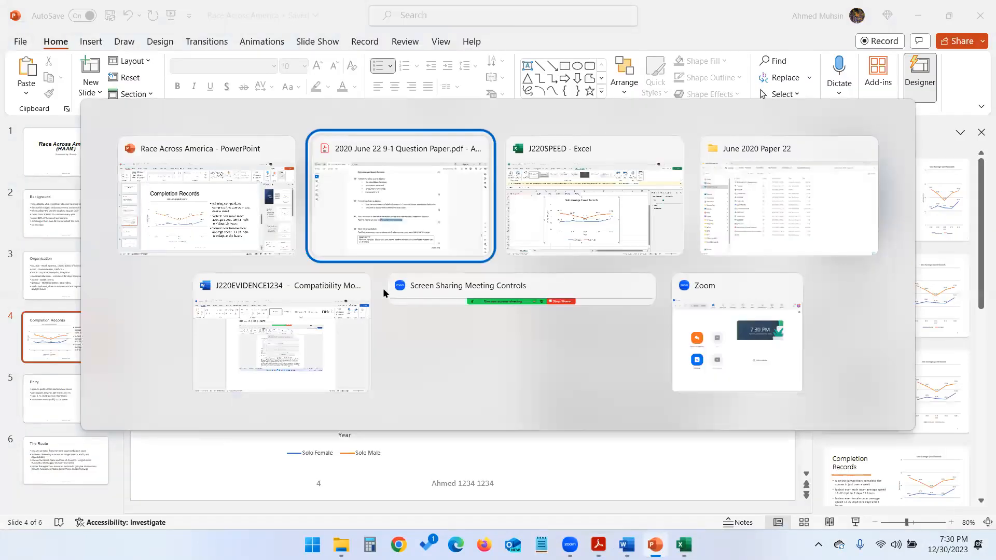
drag(284, 402, 654, 402)
key(alt+Tab)
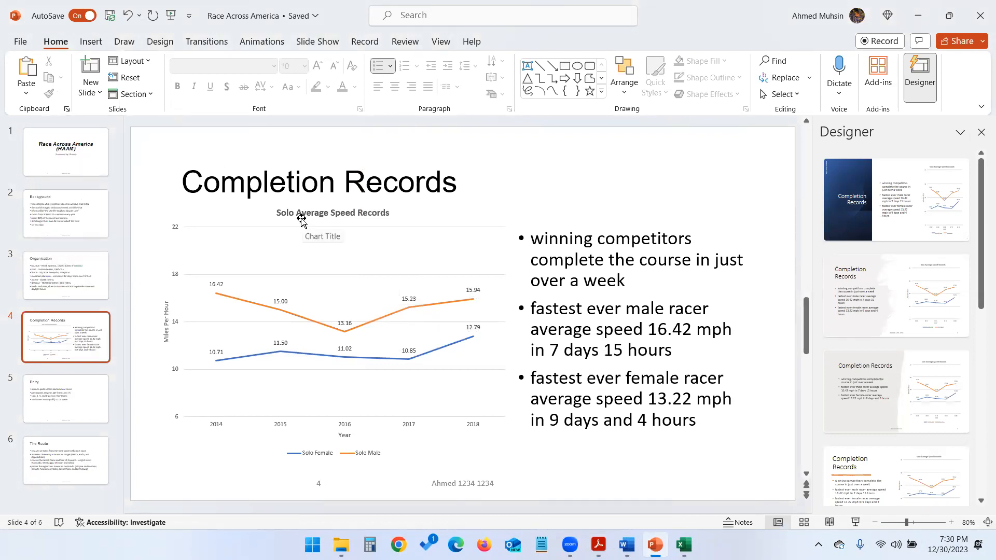
- Set up the whole presentation's print output as handouts with 2 slides per page and review the available printers
key(ctrl+p)
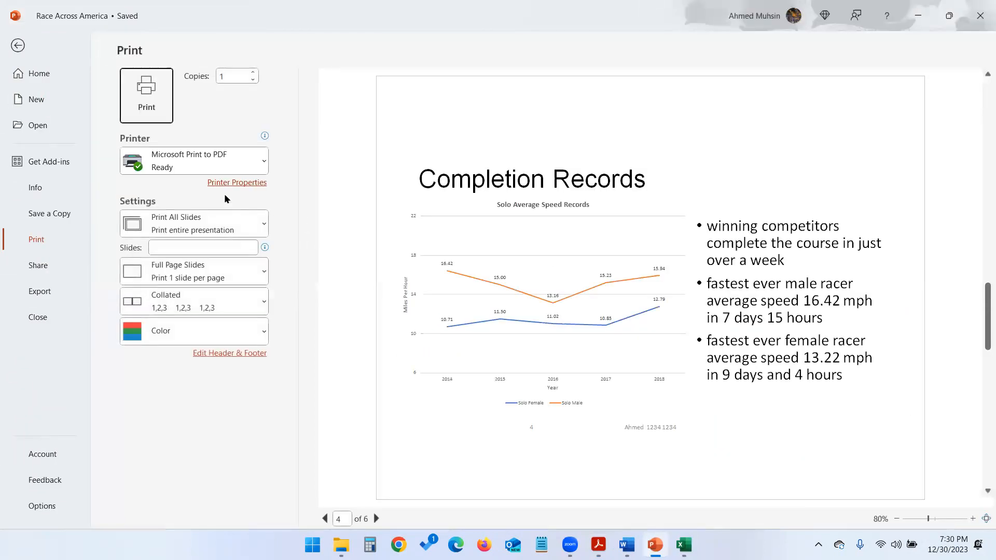
click(327, 522)
click(328, 522)
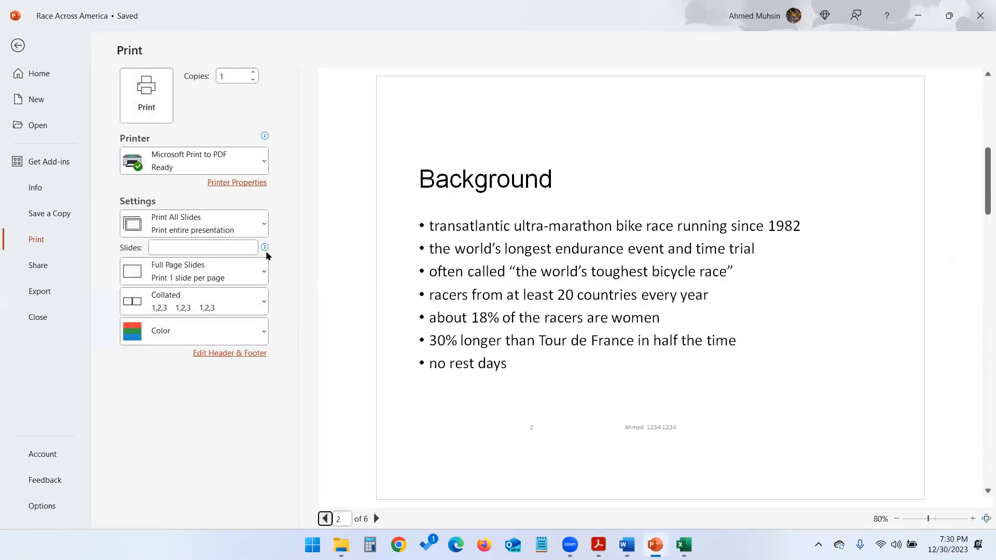
click(255, 223)
click(279, 236)
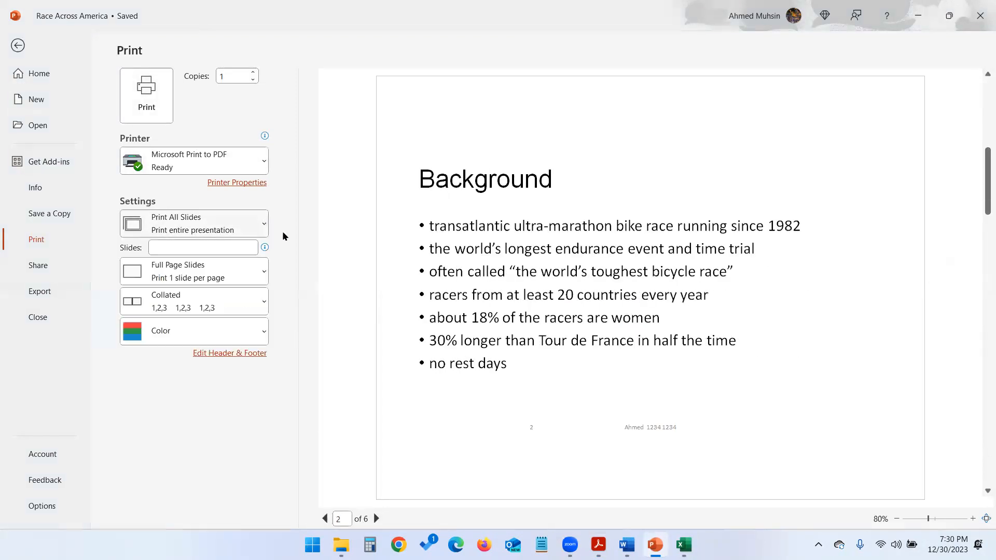
click(245, 267)
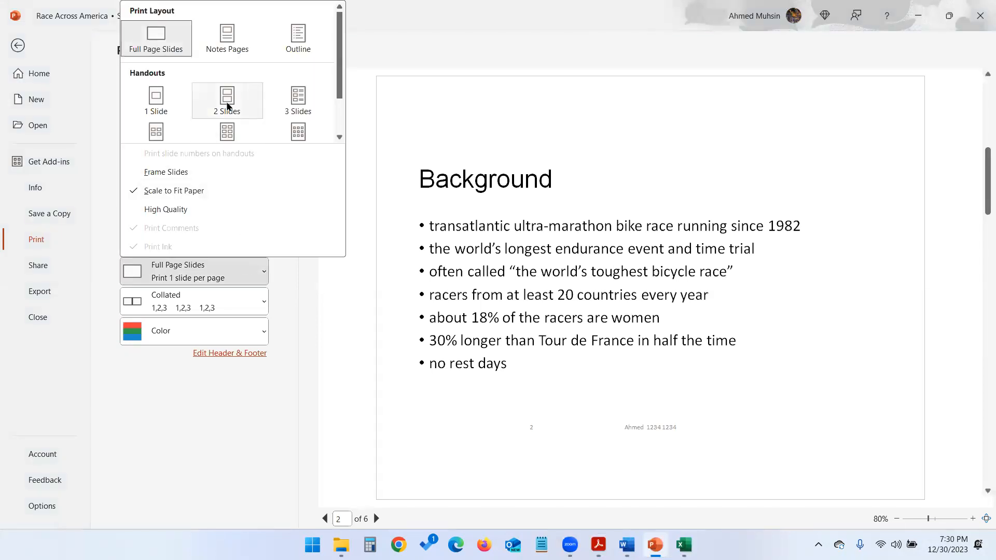
click(226, 105)
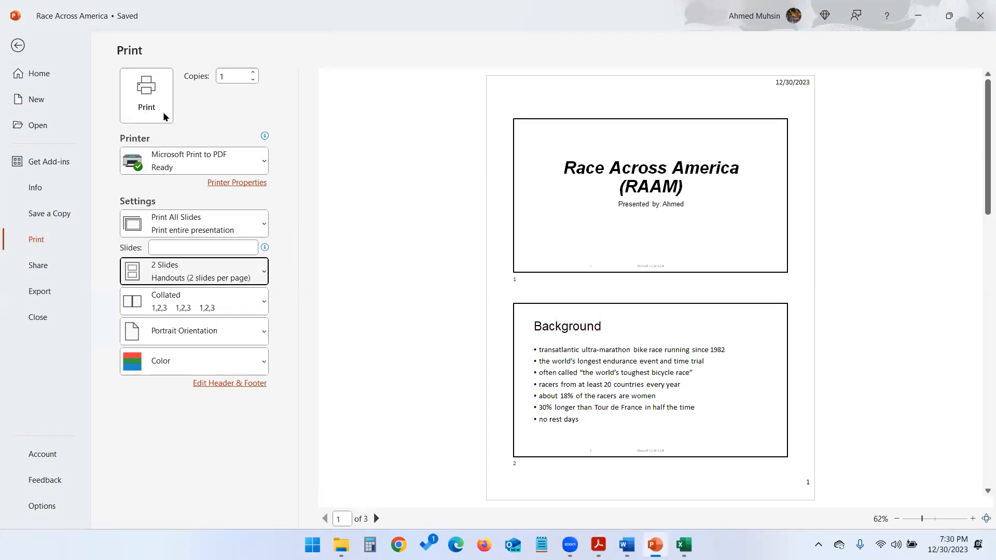
click(175, 171)
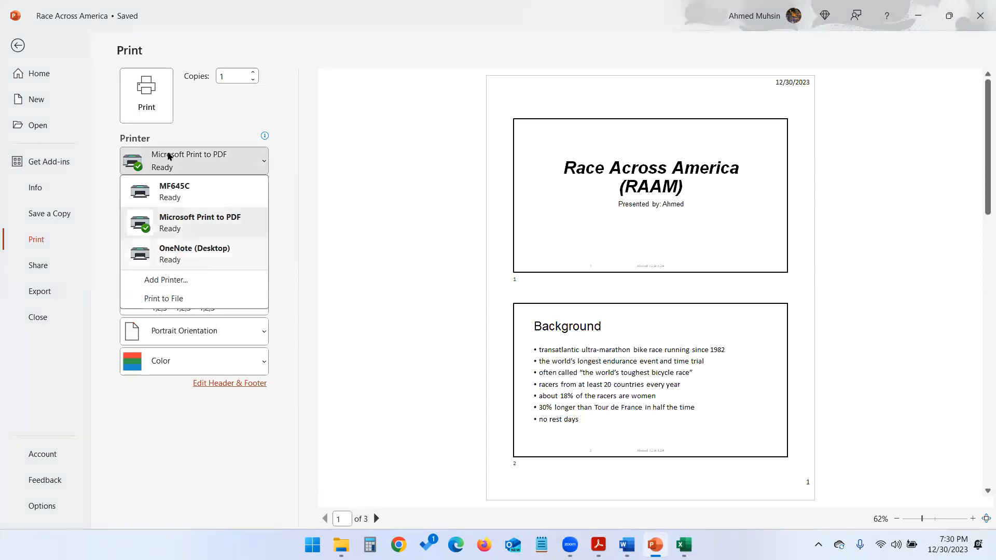
click(225, 124)
- Switch to the exam paper in Acrobat and check the remaining pages after question 38 for further tasks
click(598, 545)
scroll(477, 377, down, 5)
scroll(472, 379, down, 5)
scroll(469, 380, up, 4)
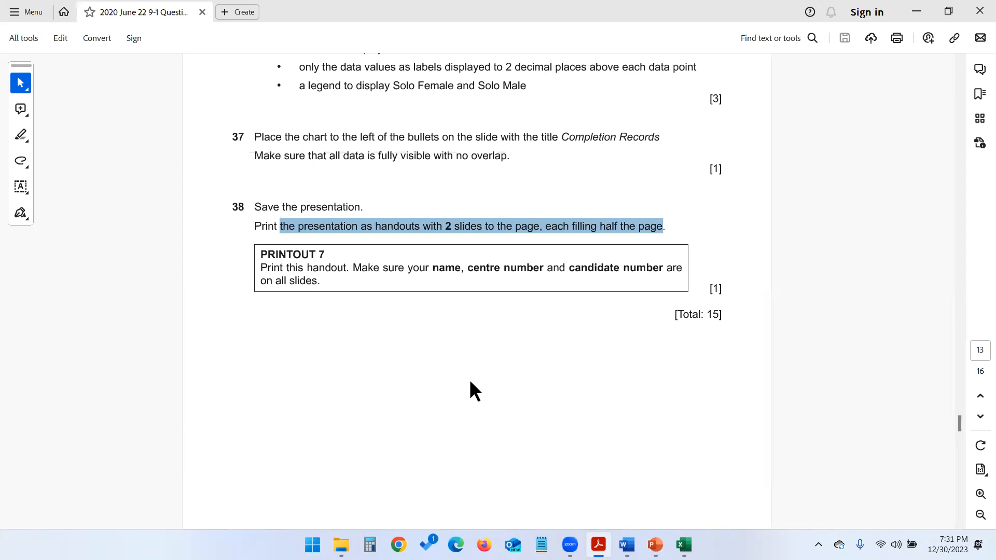
scroll(475, 392, down, 1)
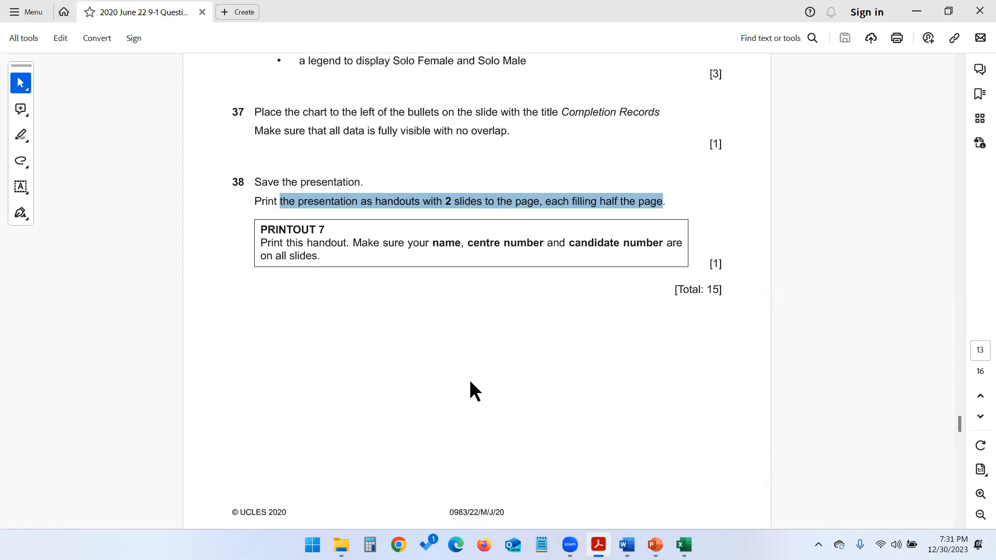
scroll(472, 338, down, 20)
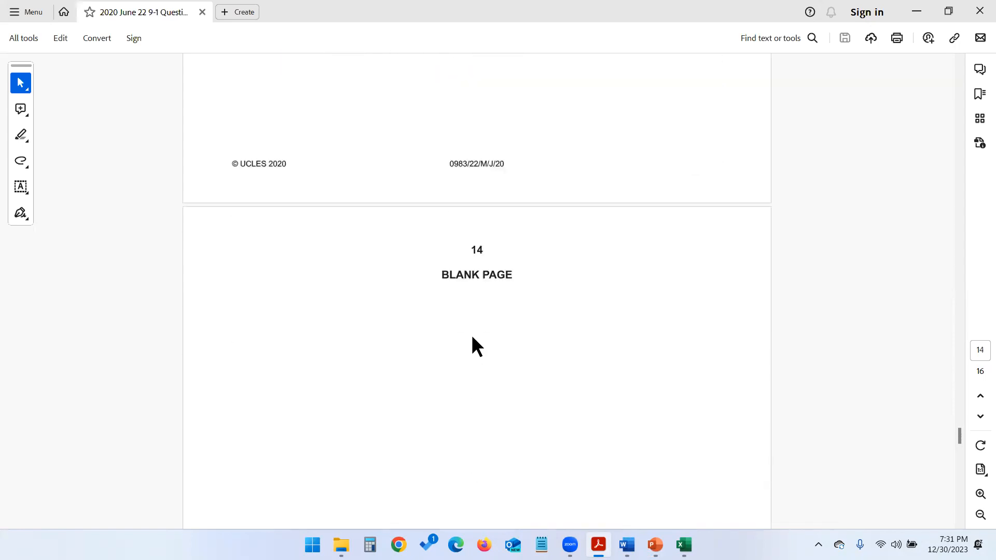
scroll(473, 338, down, 15)
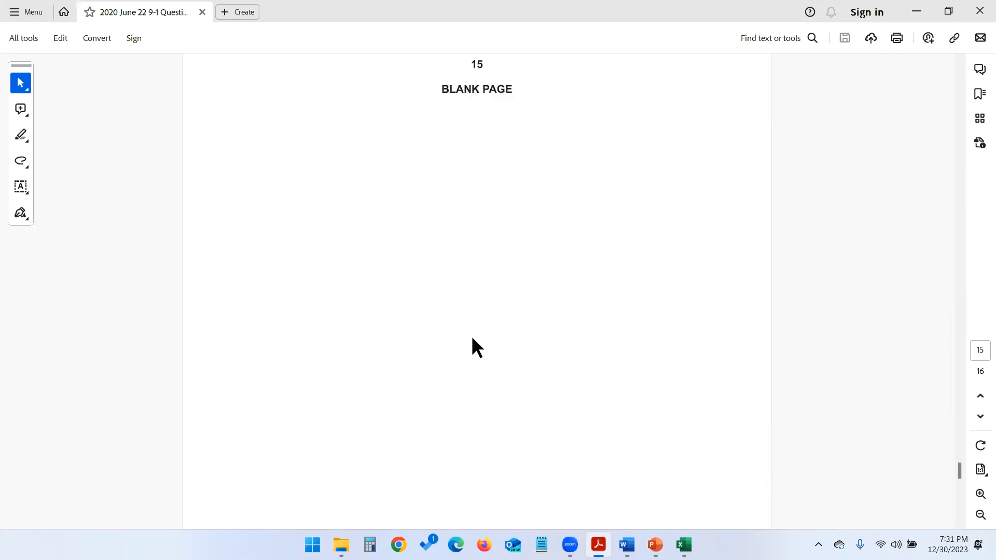
scroll(476, 347, down, 20)
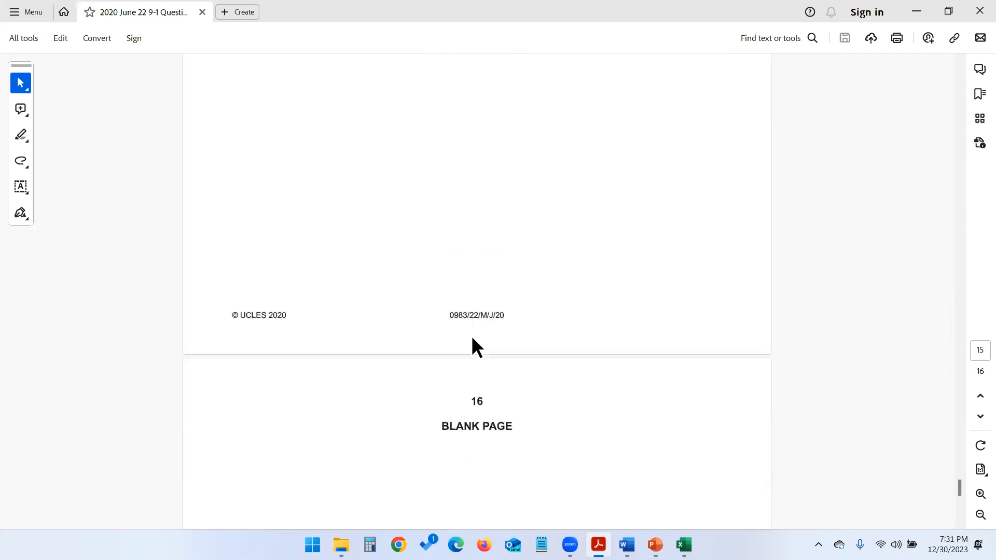
scroll(472, 338, up, 20)
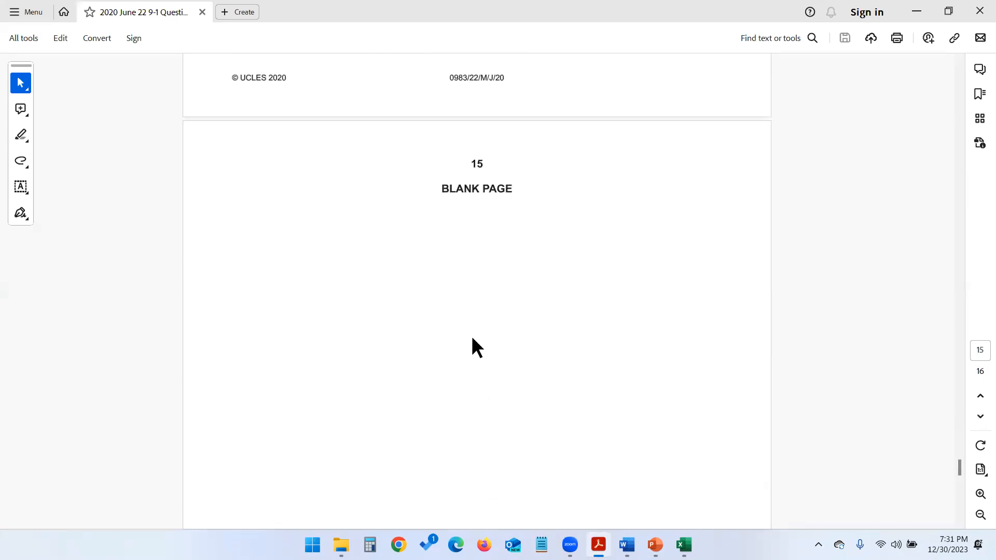
scroll(472, 338, up, 3)
scroll(472, 339, up, 8)
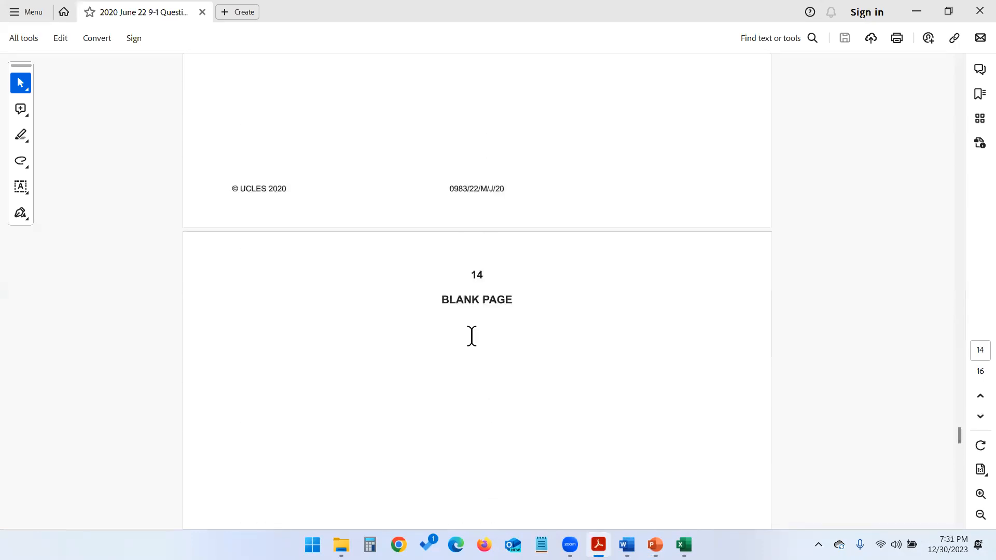